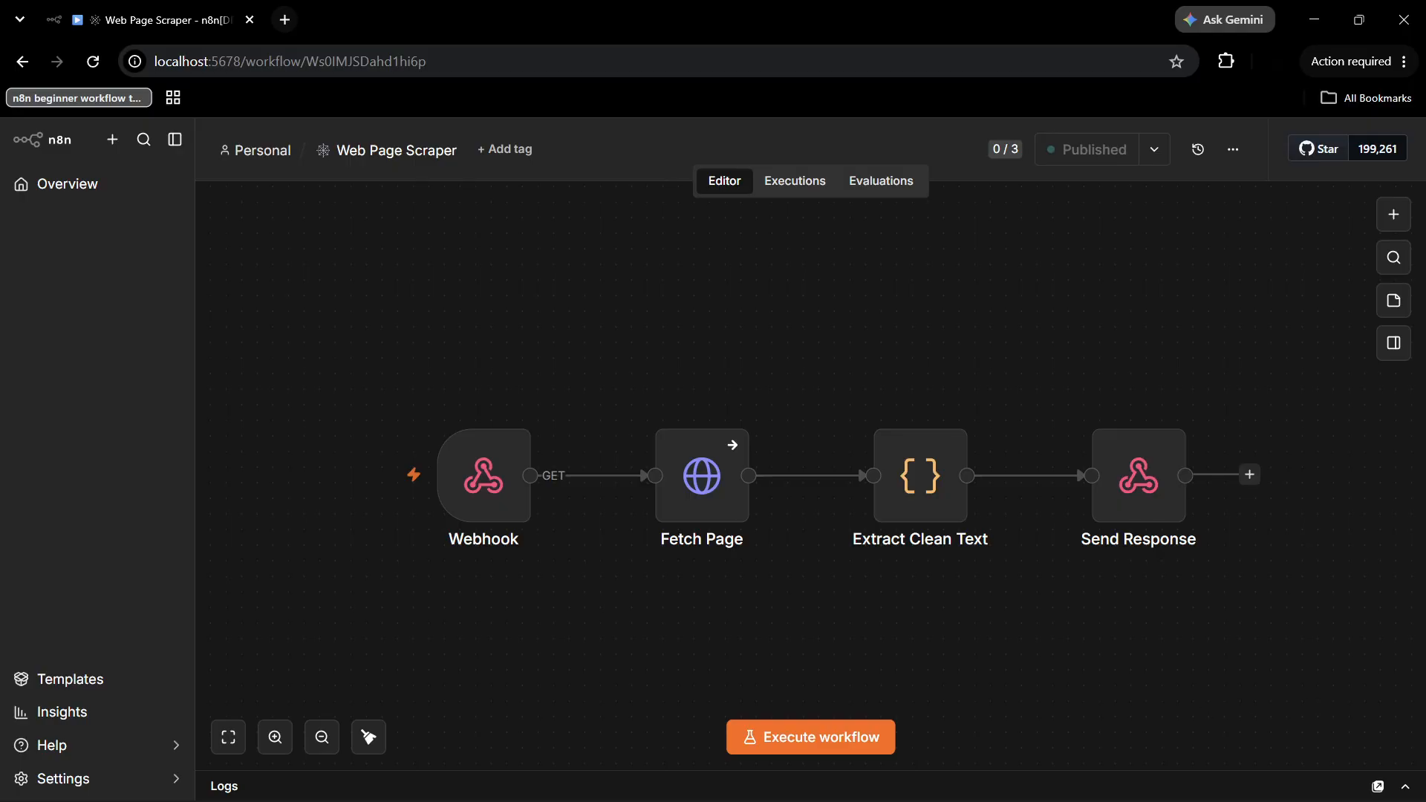
click(793, 745)
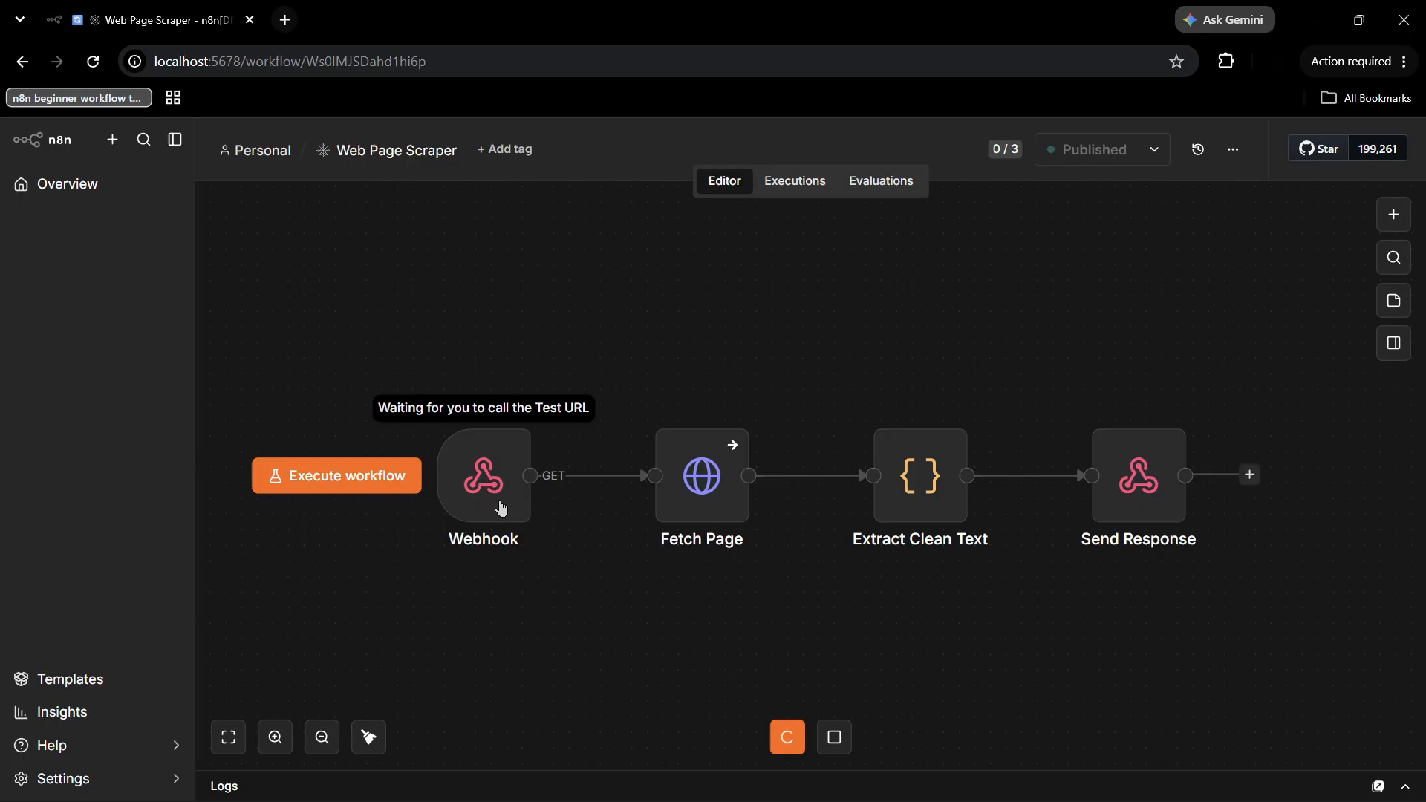
click(285, 20)
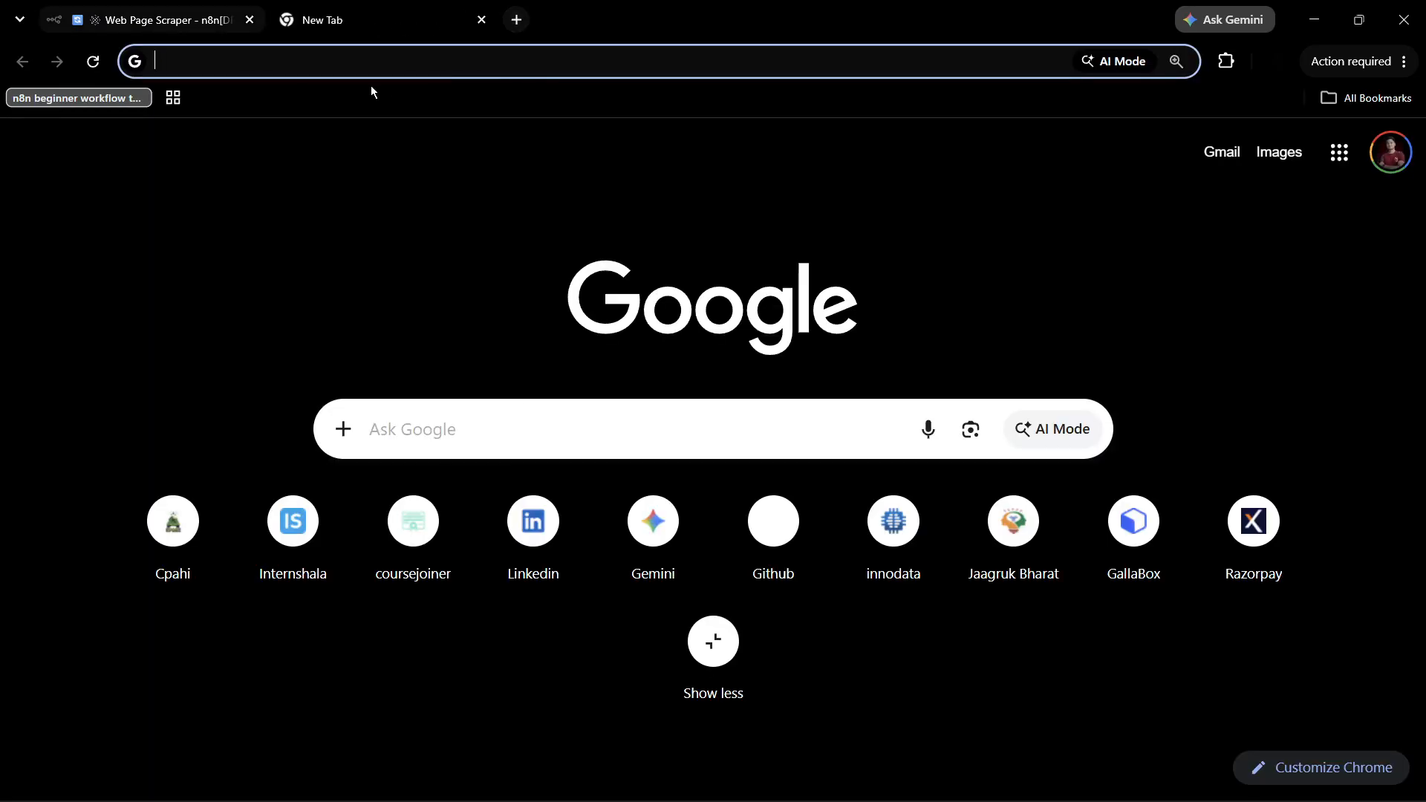
key(super+v)
scroll(322, 280, down, 4)
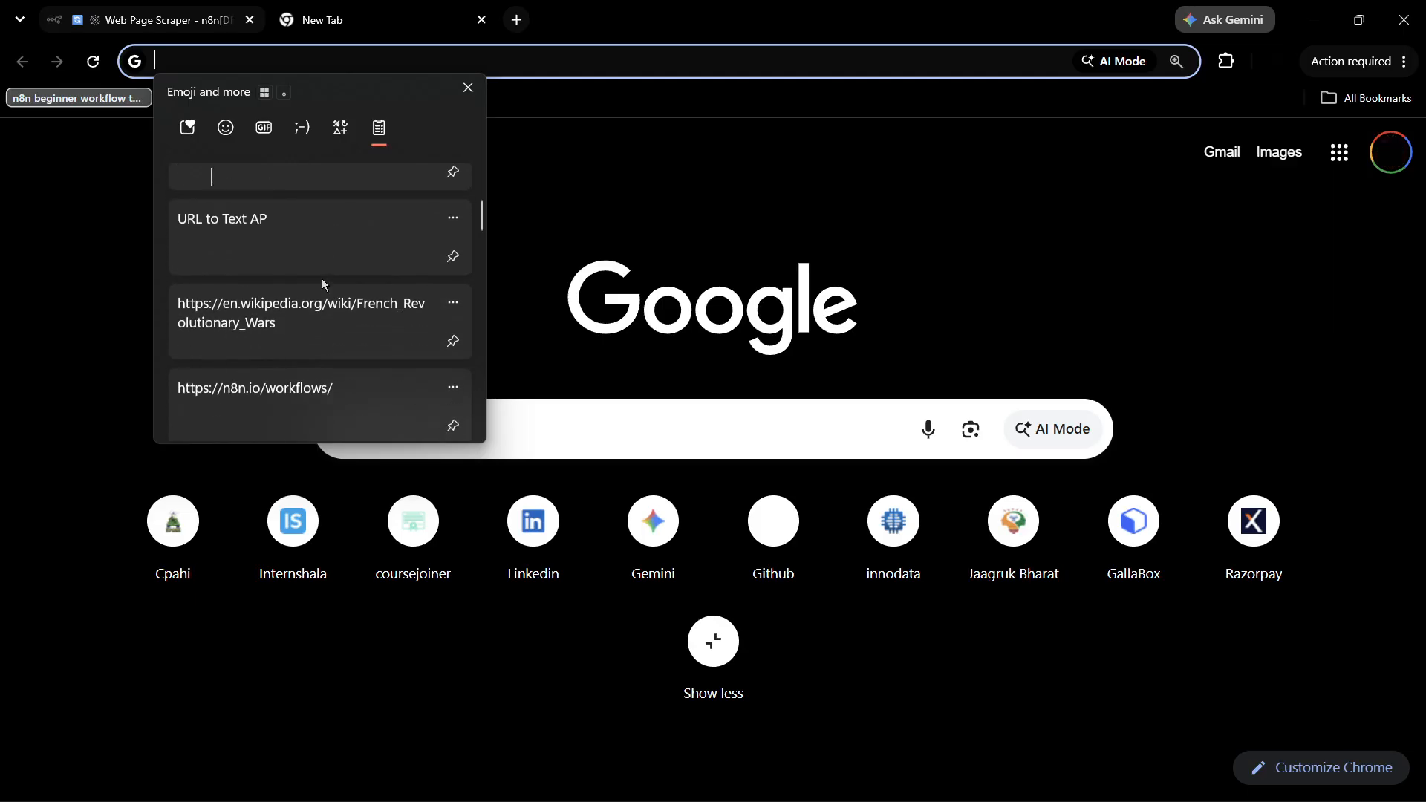
scroll(324, 284, down, 1)
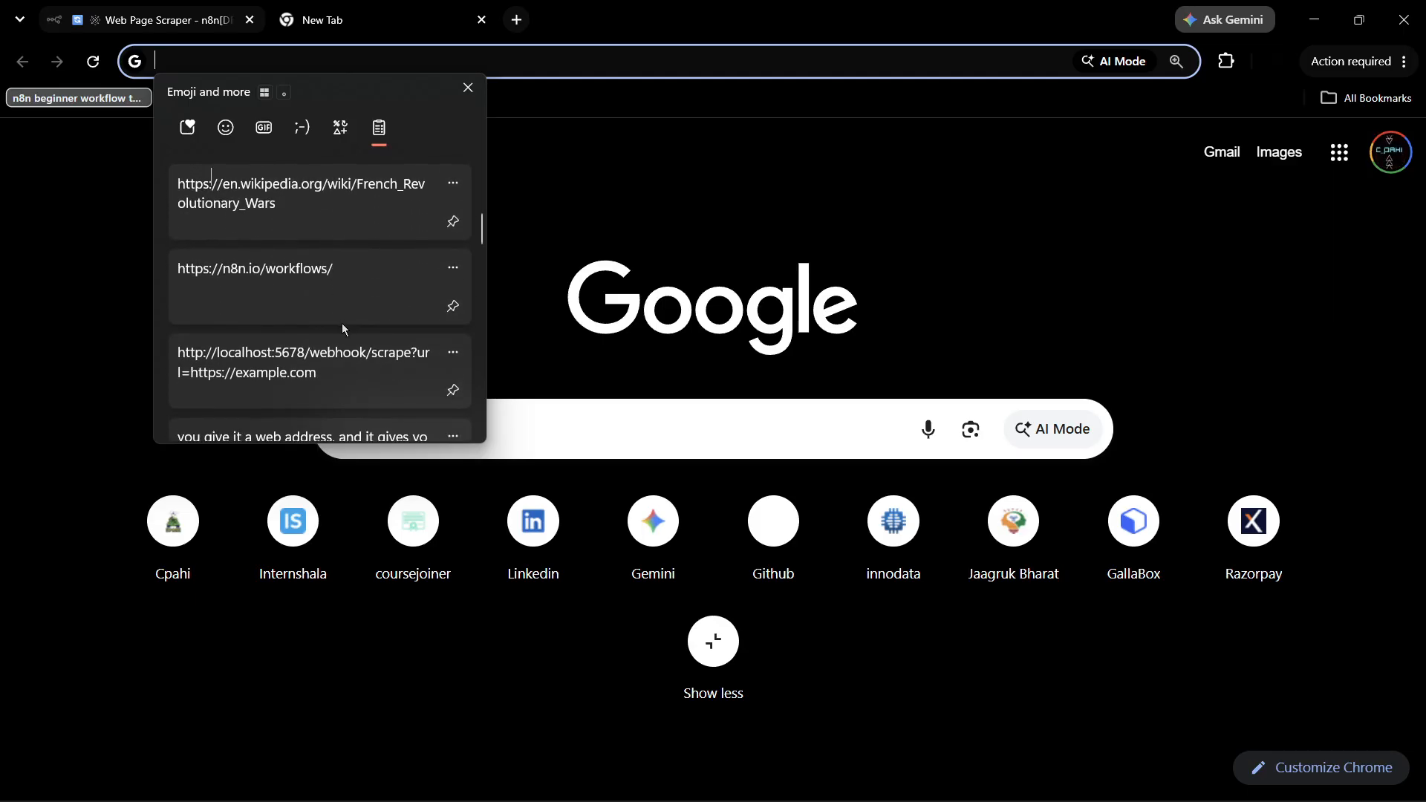
click(327, 364)
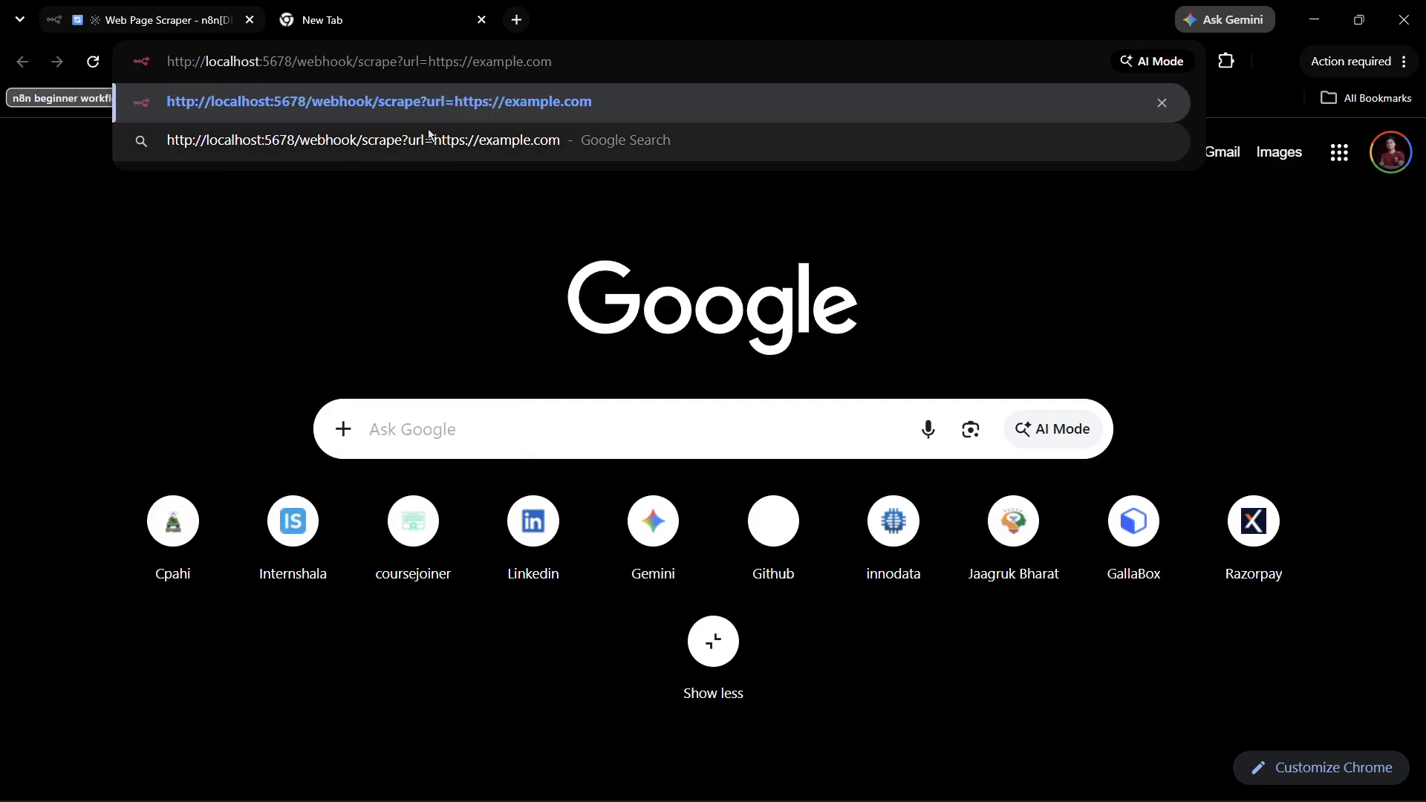
key(Return)
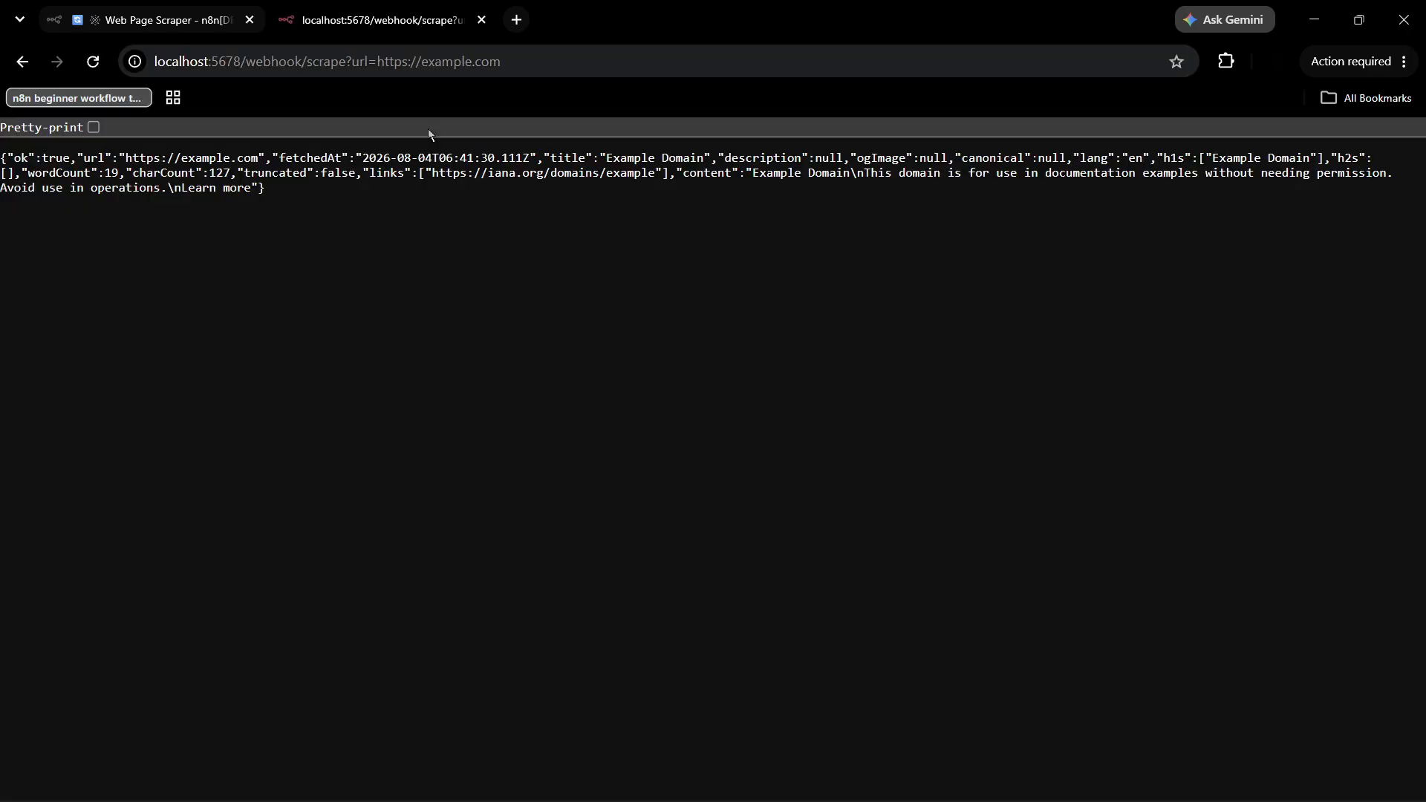
click(506, 59)
click(509, 61)
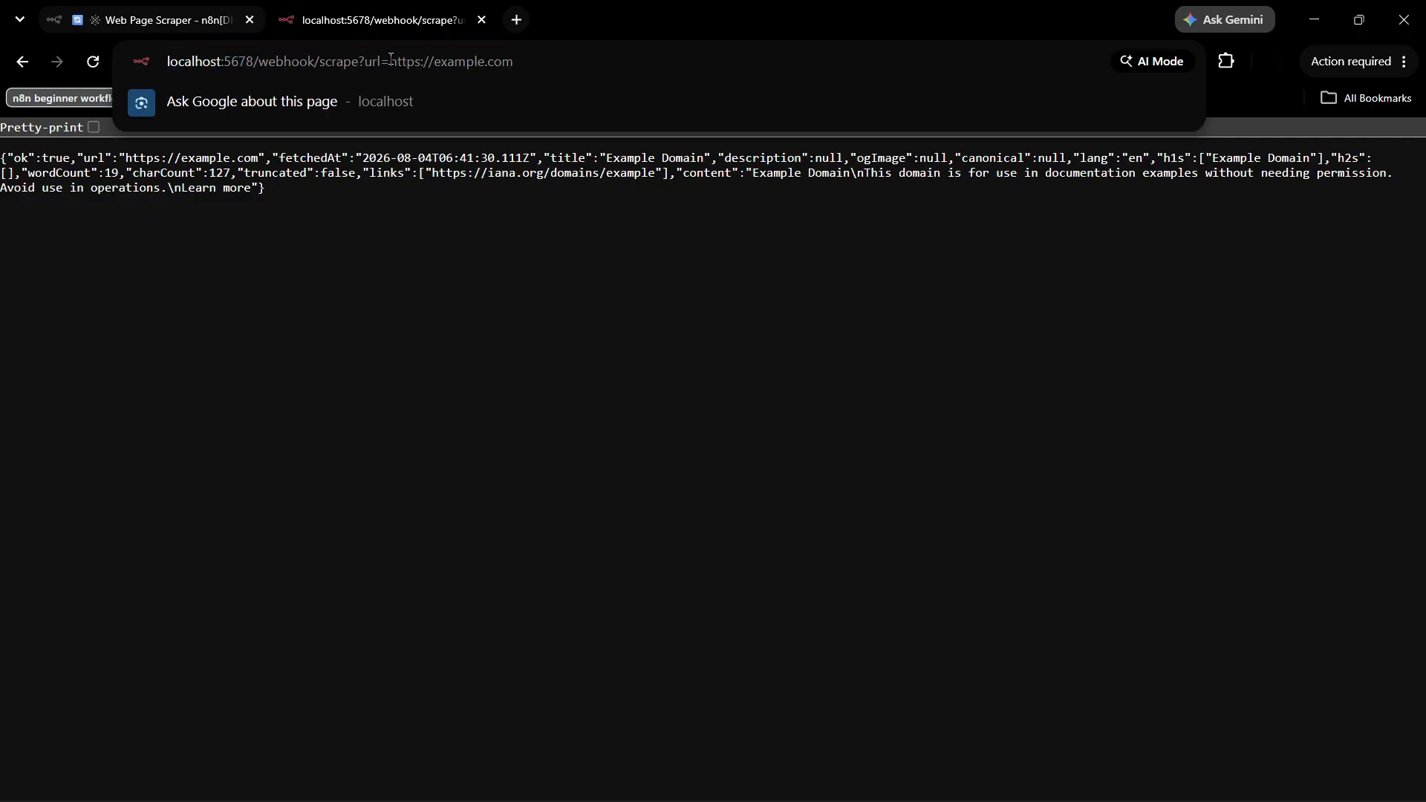
drag(391, 59, 529, 59)
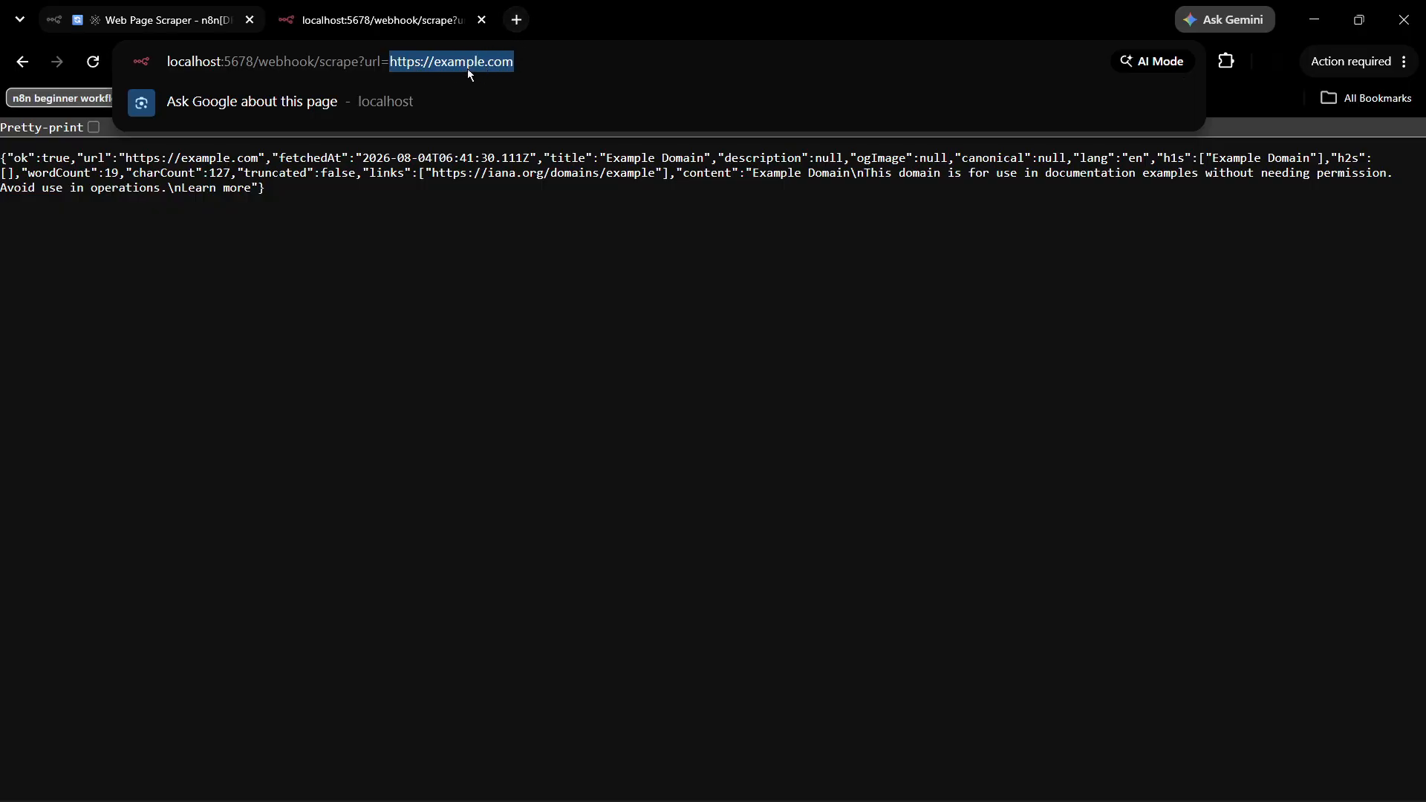
Search the web for wikipedia in a new tab and open the English Wikipedia main page.
click(518, 21)
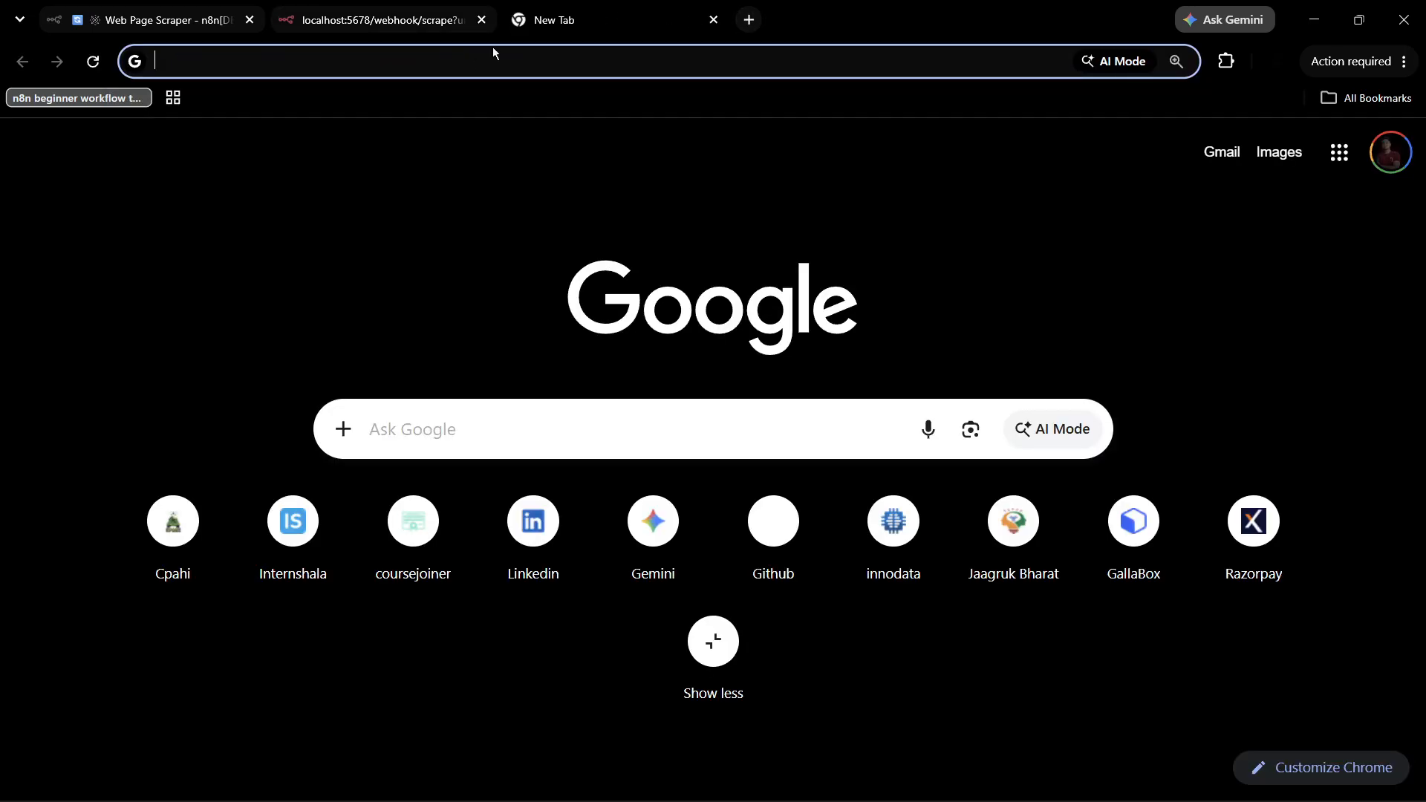
text(wi)
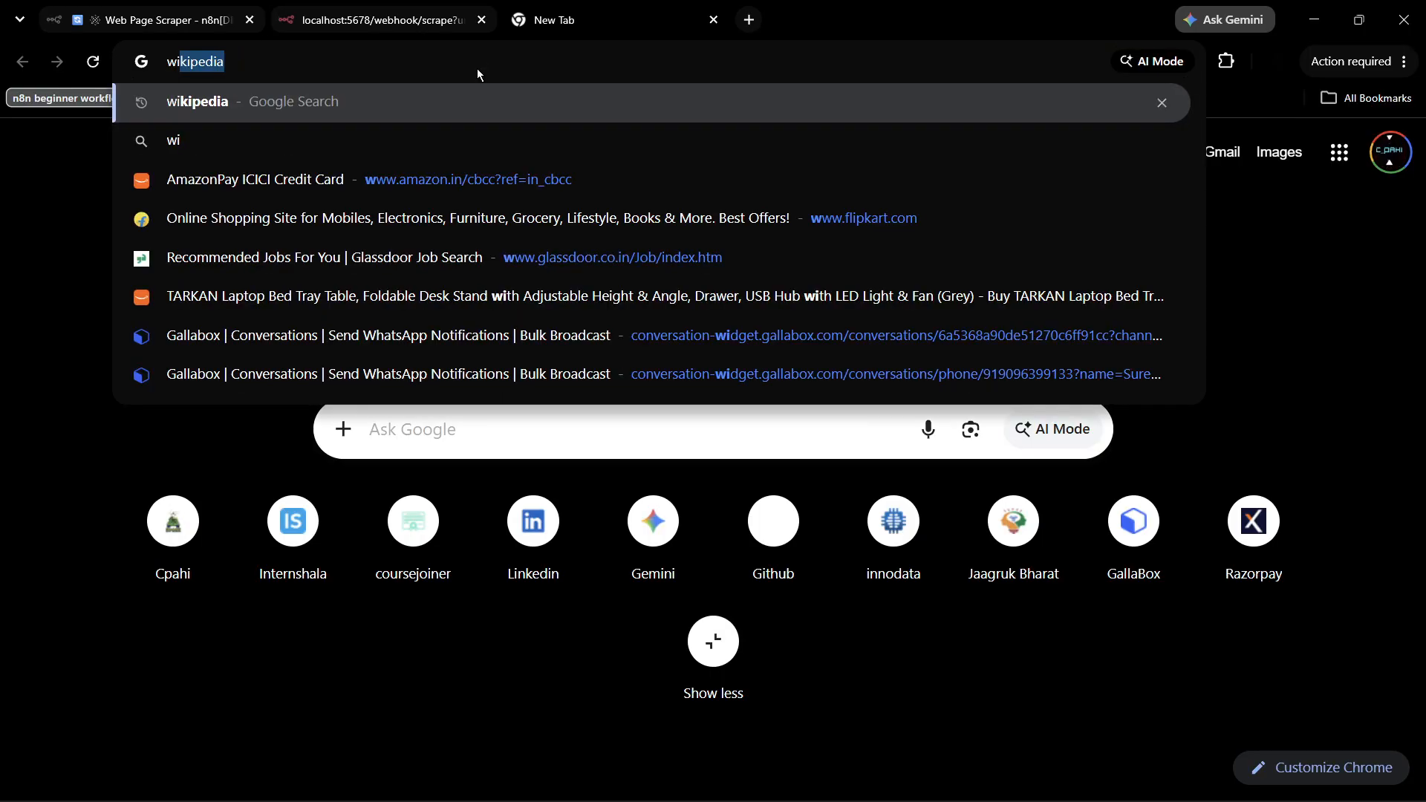
text(kipedia)
key(Return)
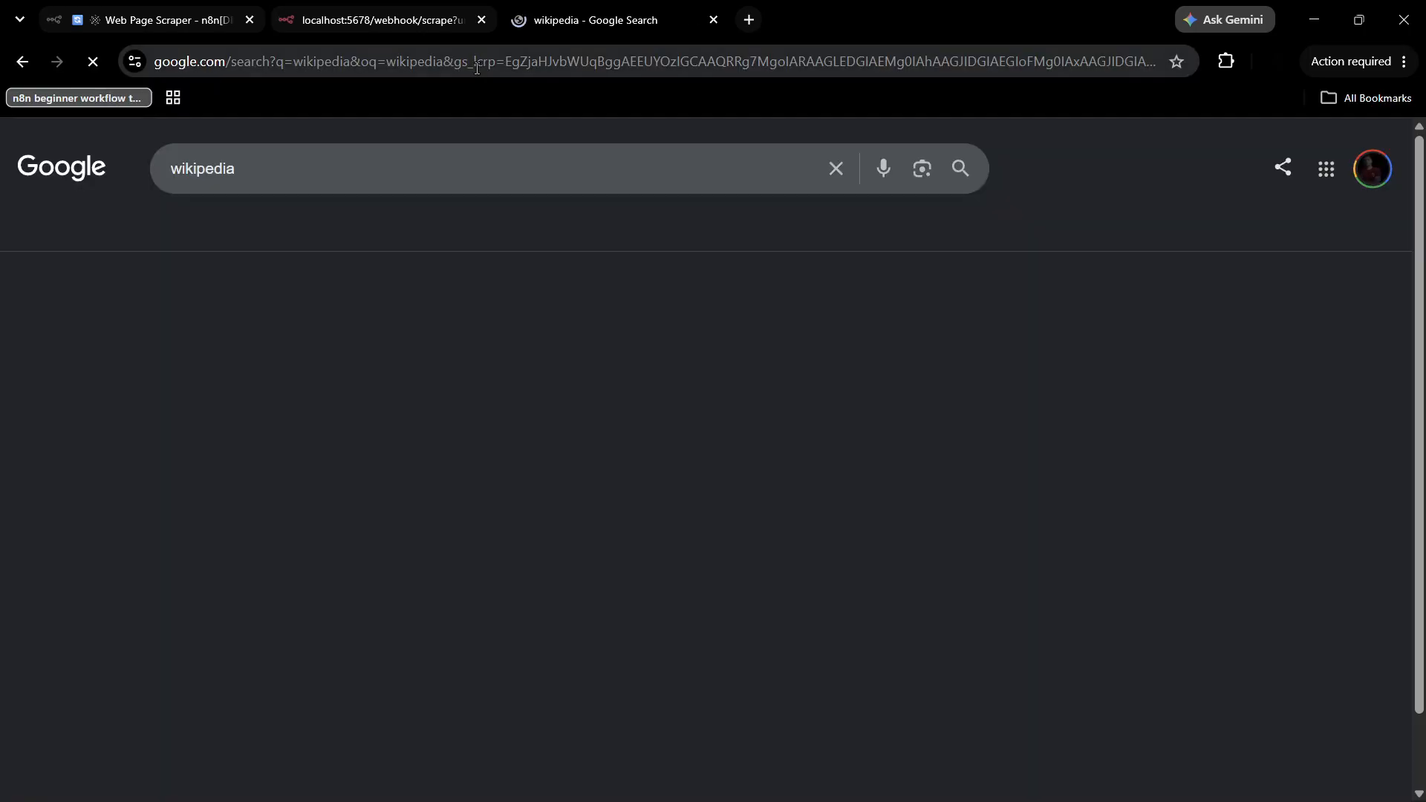
click(220, 362)
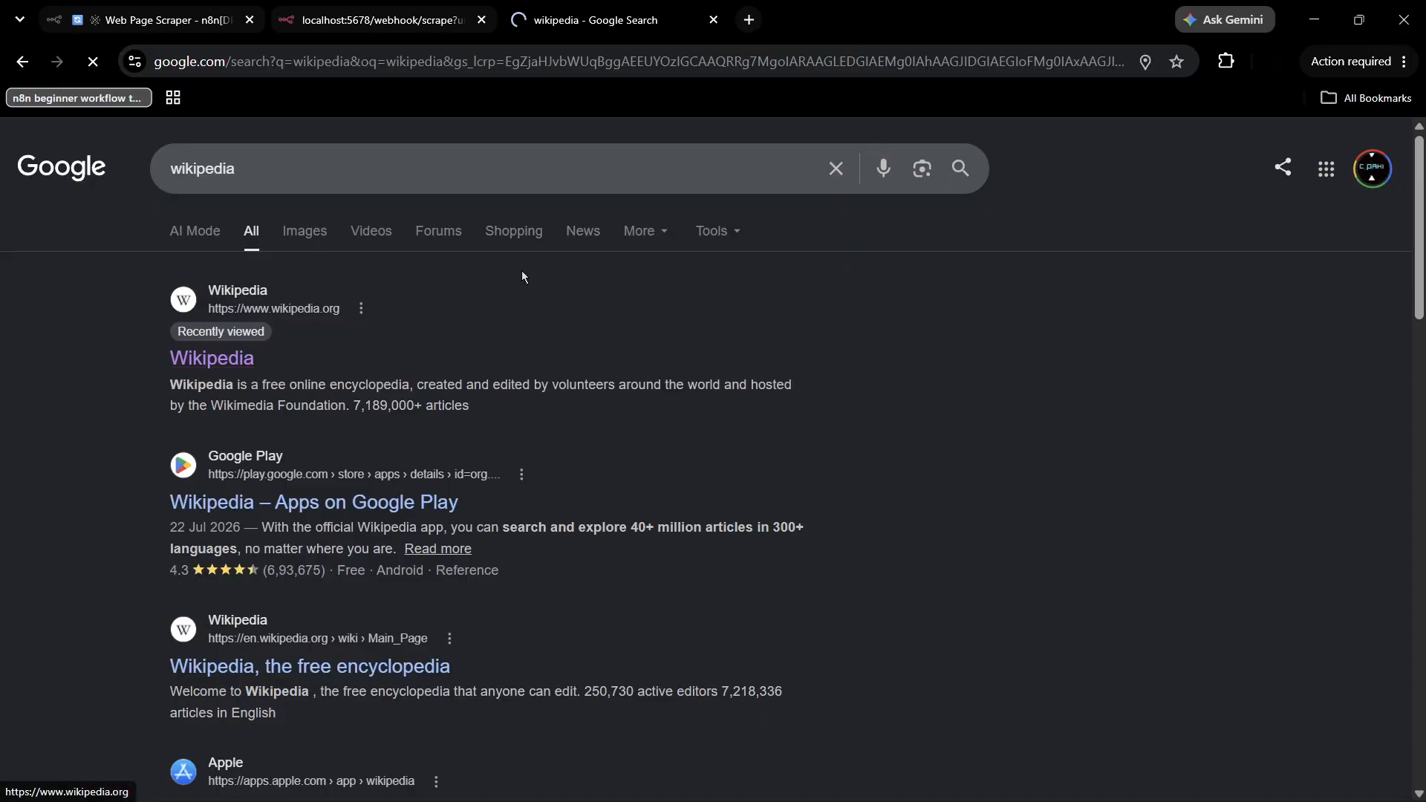
click(587, 275)
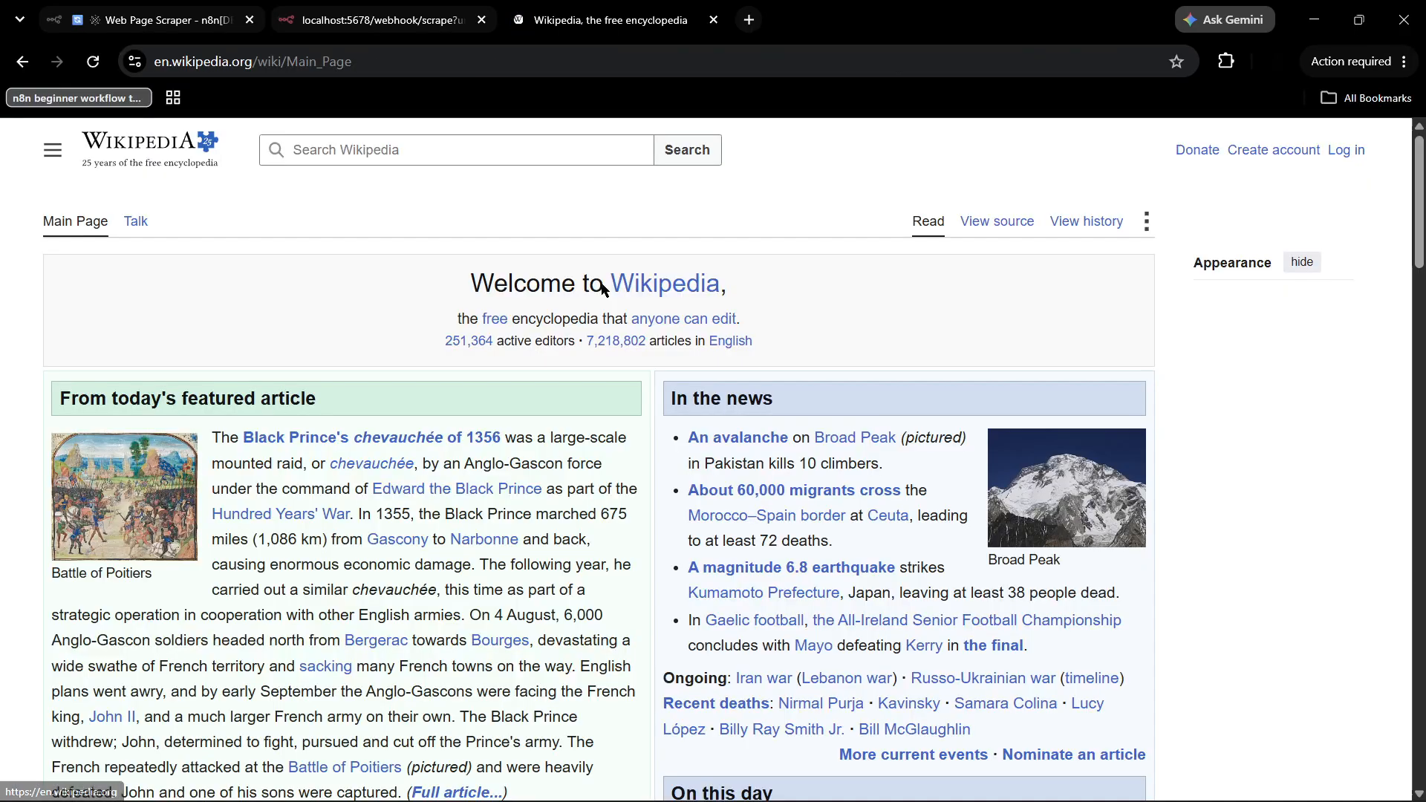
Open the French Revolutionary Wars article from the On this day section and copy its web address.
scroll(712, 452, down, 10)
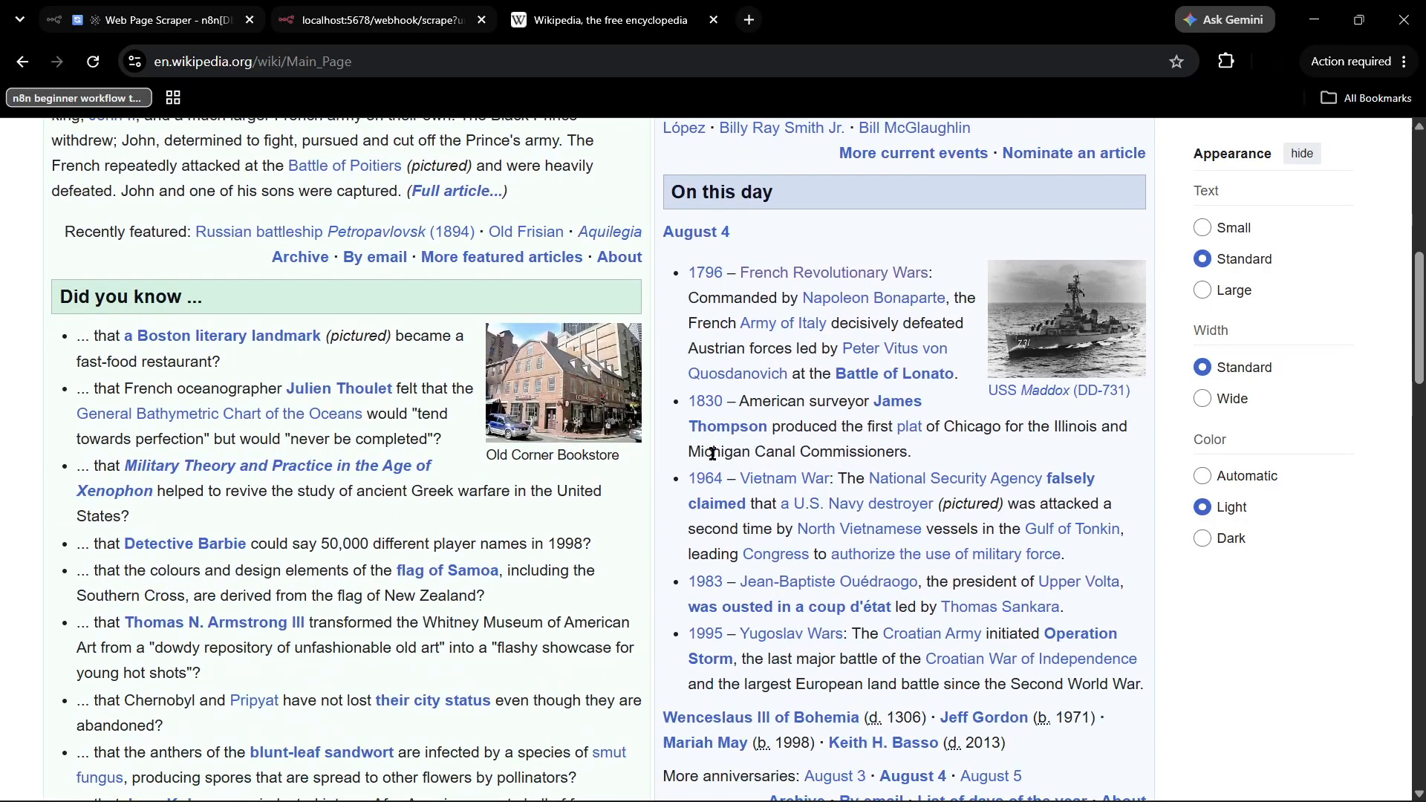
scroll(711, 452, up, 2)
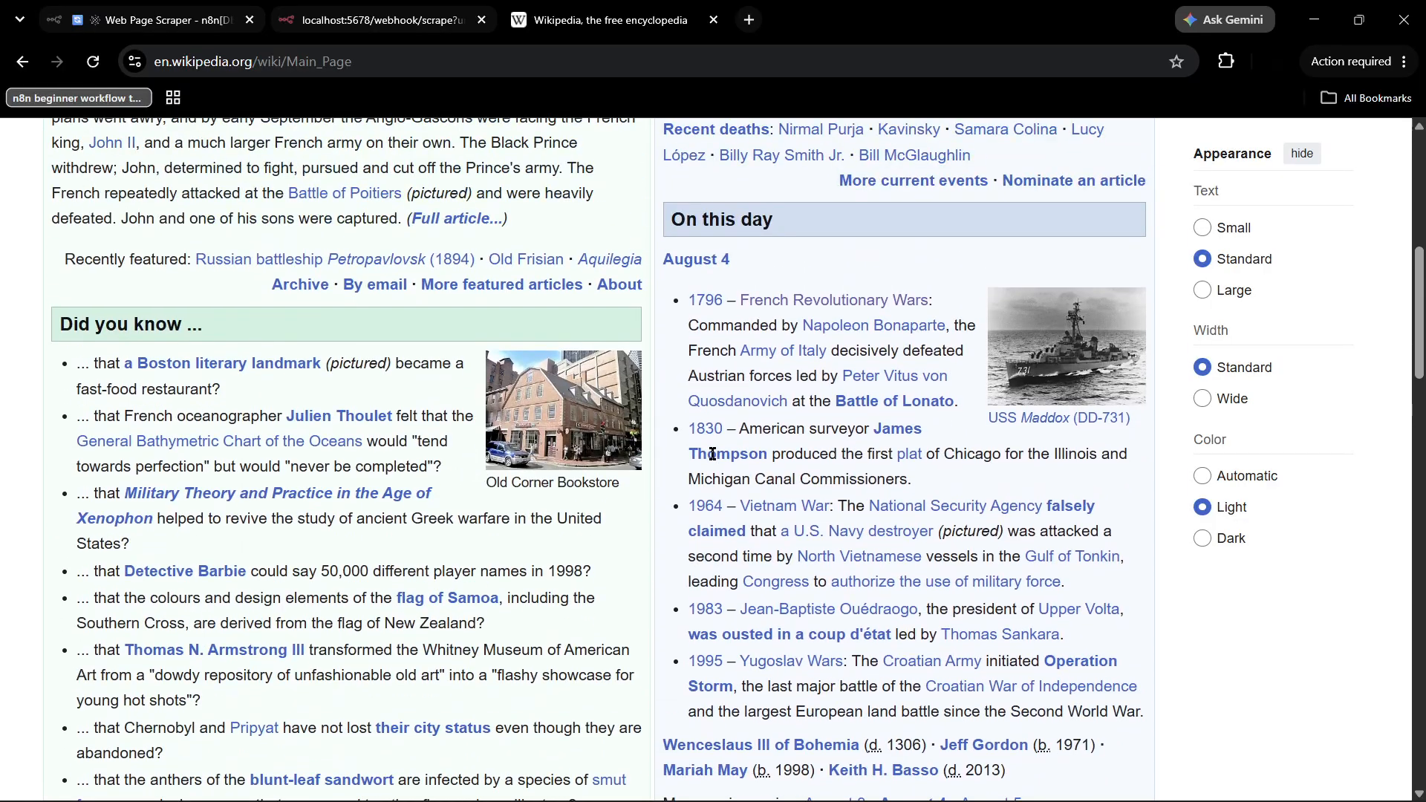
click(826, 305)
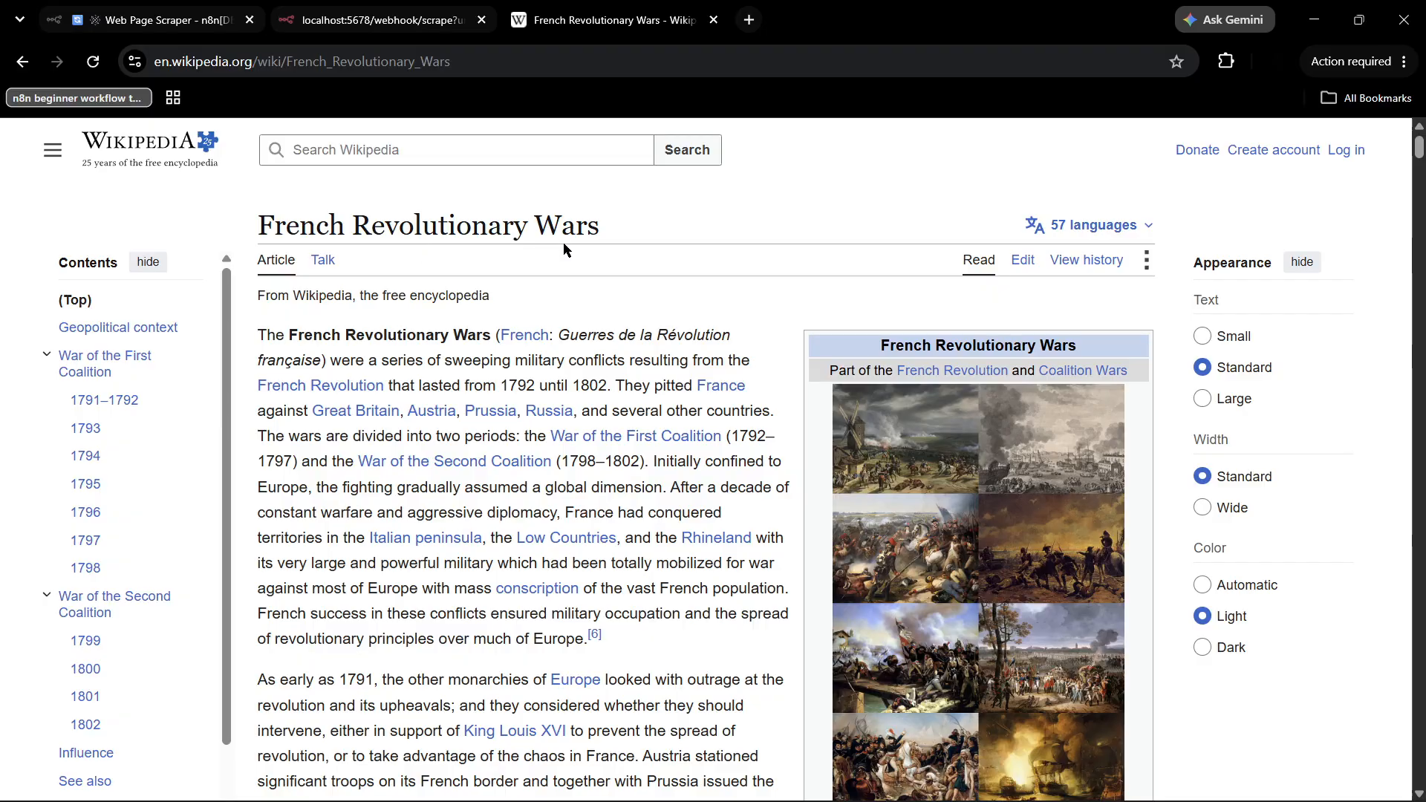
click(459, 65)
key(ctrl+c)
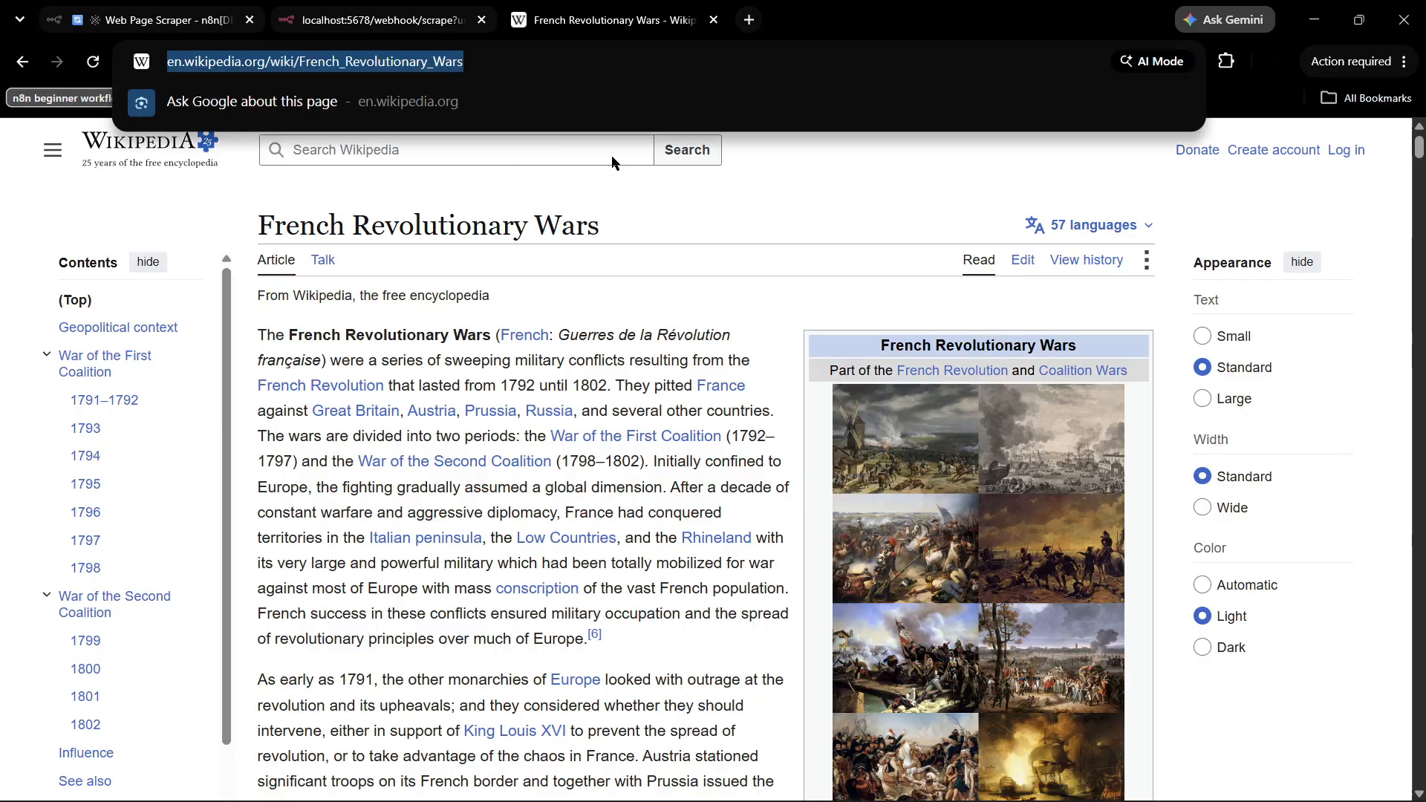
click(378, 10)
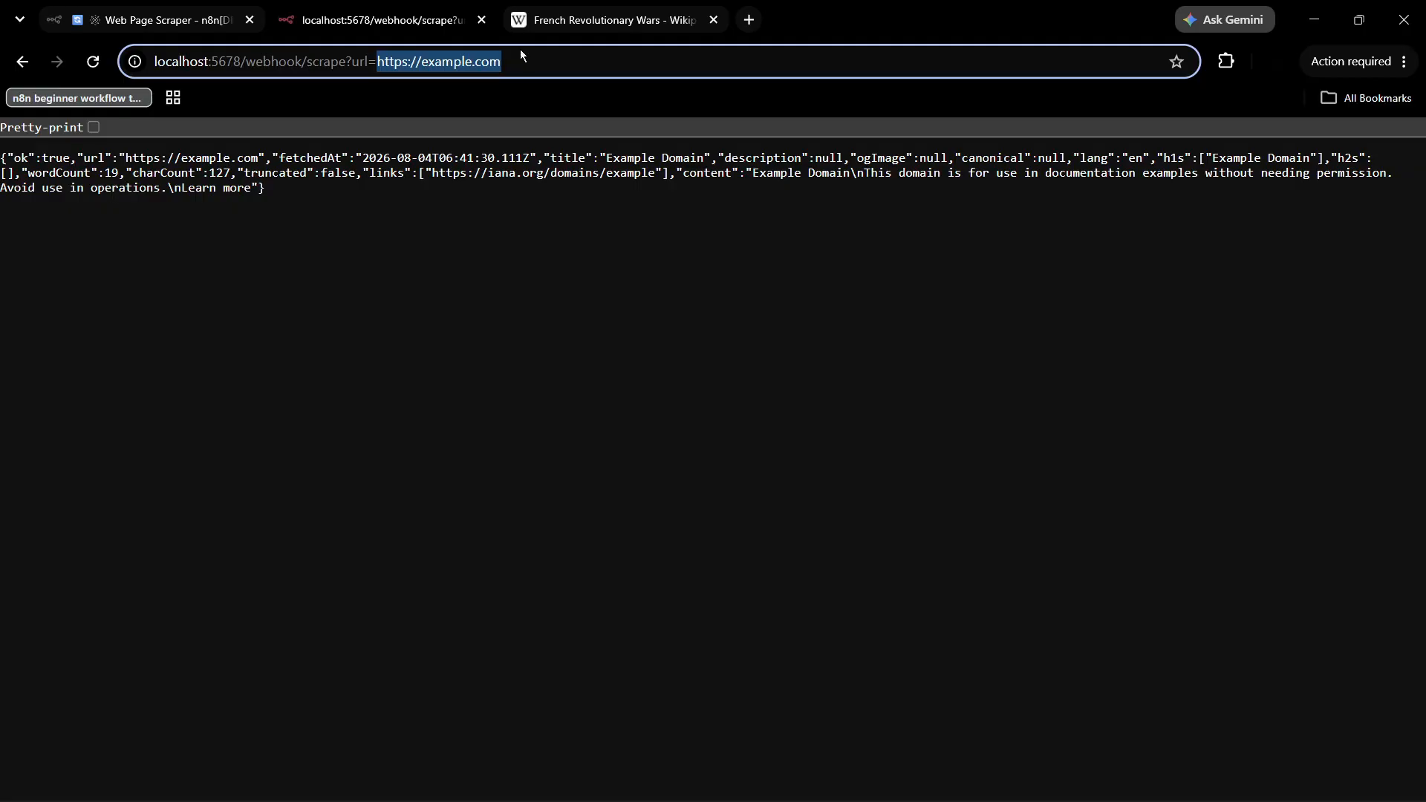
key(BackSpace)
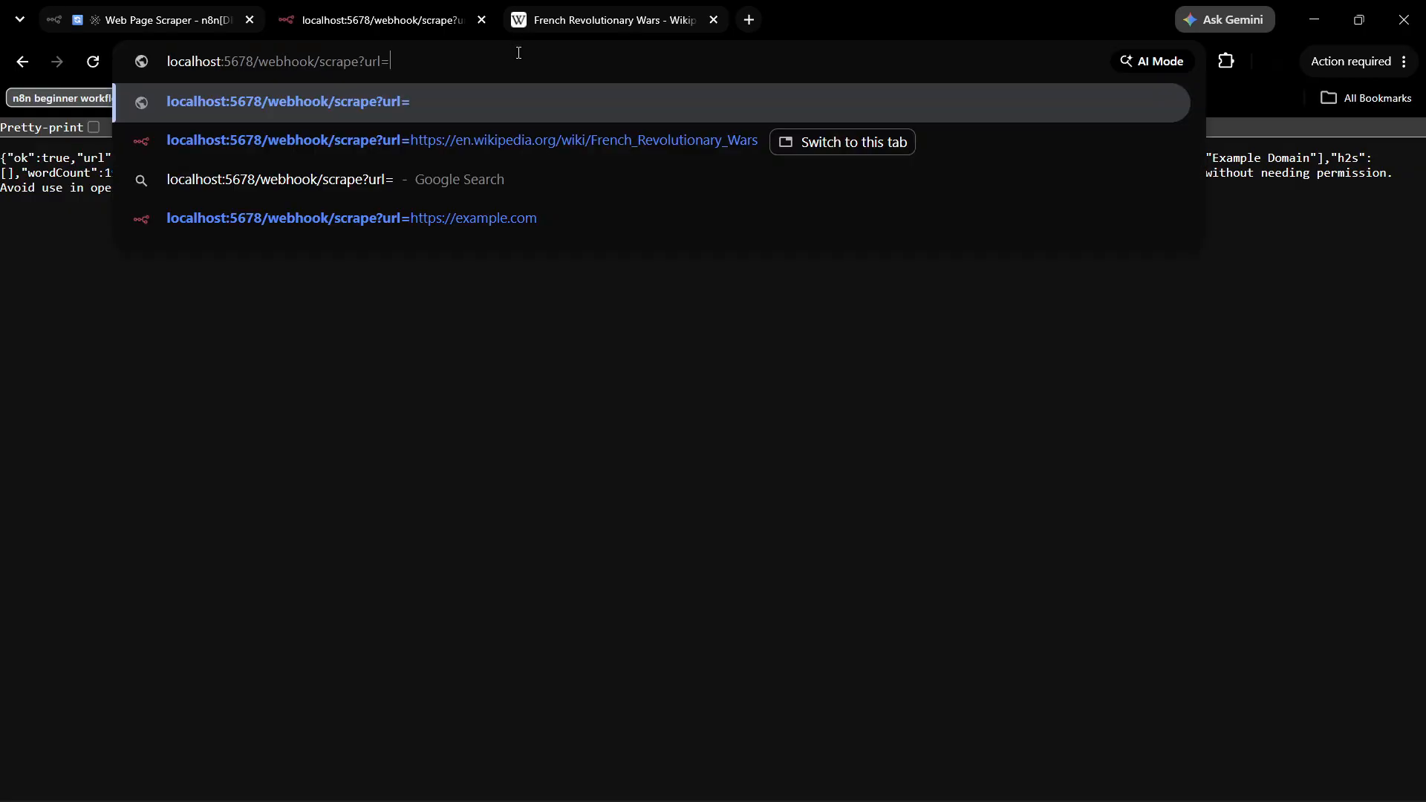
key(ctrl+v)
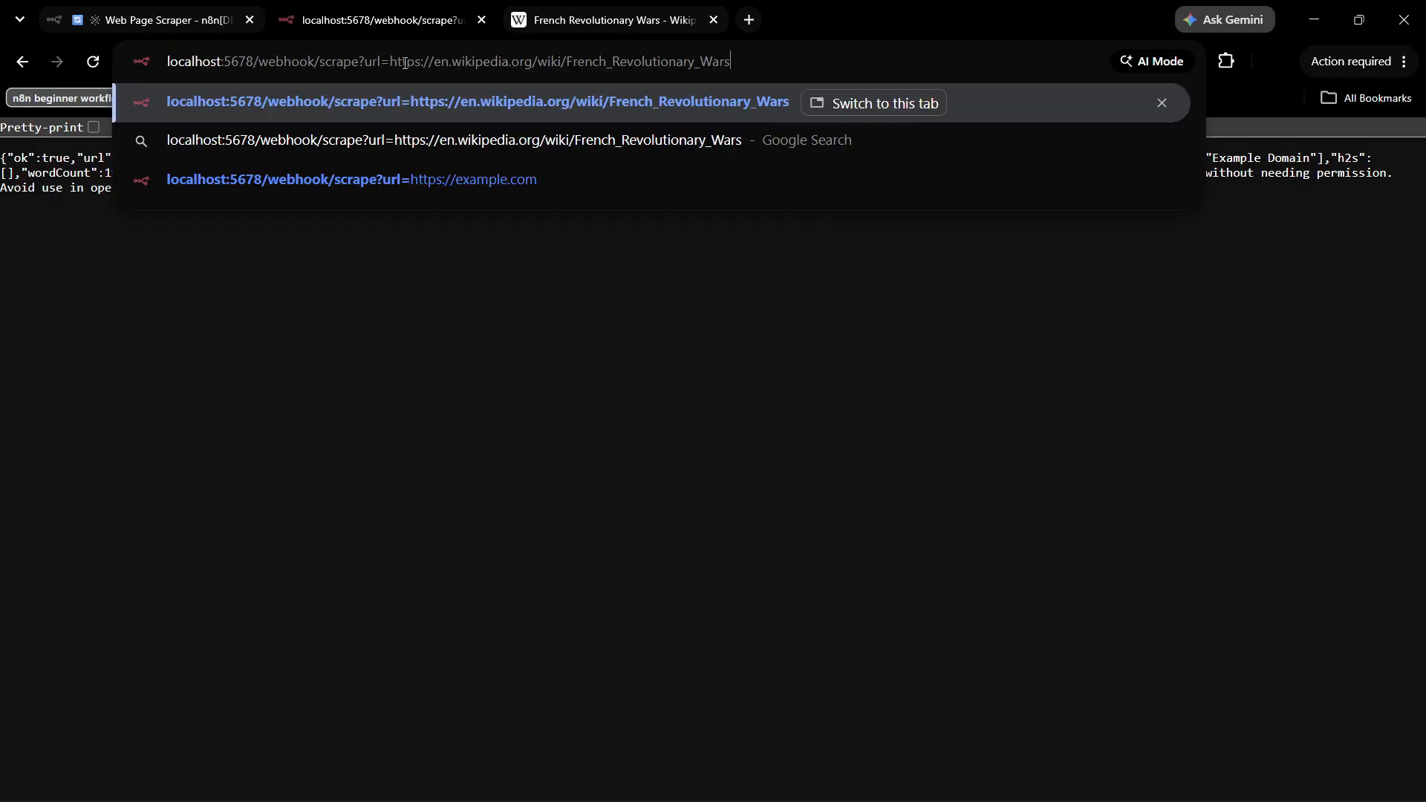
key(Return)
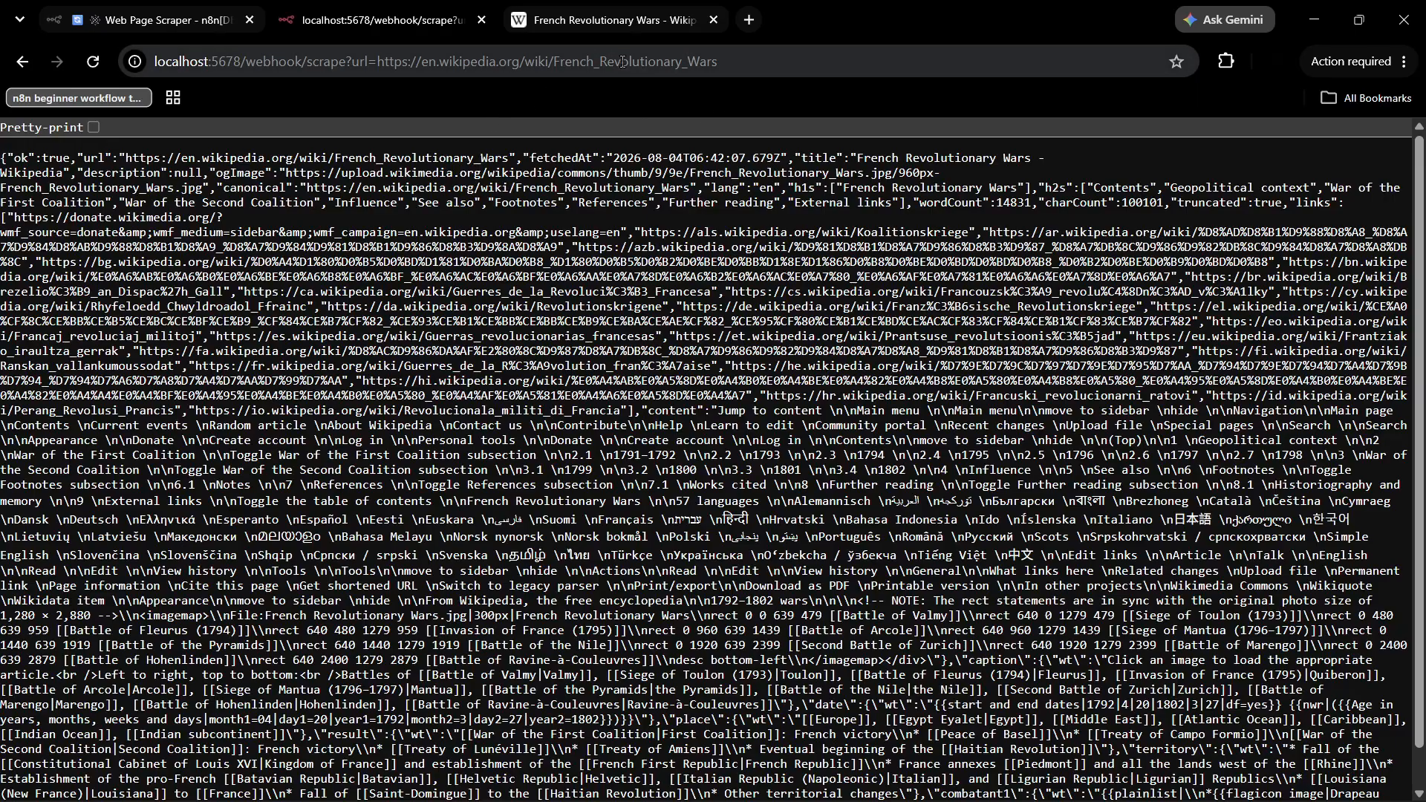
Pretty-print the scraped JSON response and enlarge its text for reading.
click(93, 127)
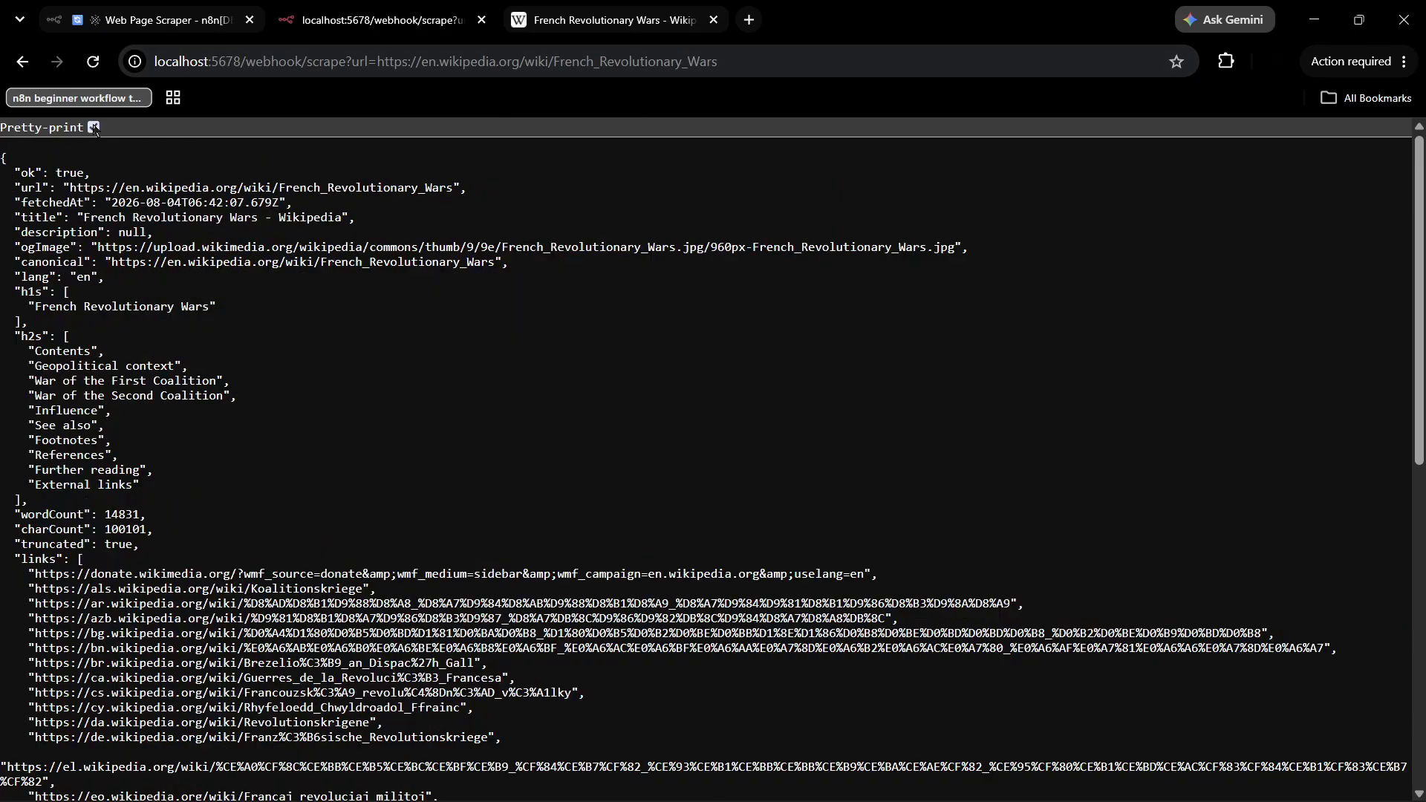
key(ctrl+plus)
key(ctrl+plus)
key(ctrl+plus)
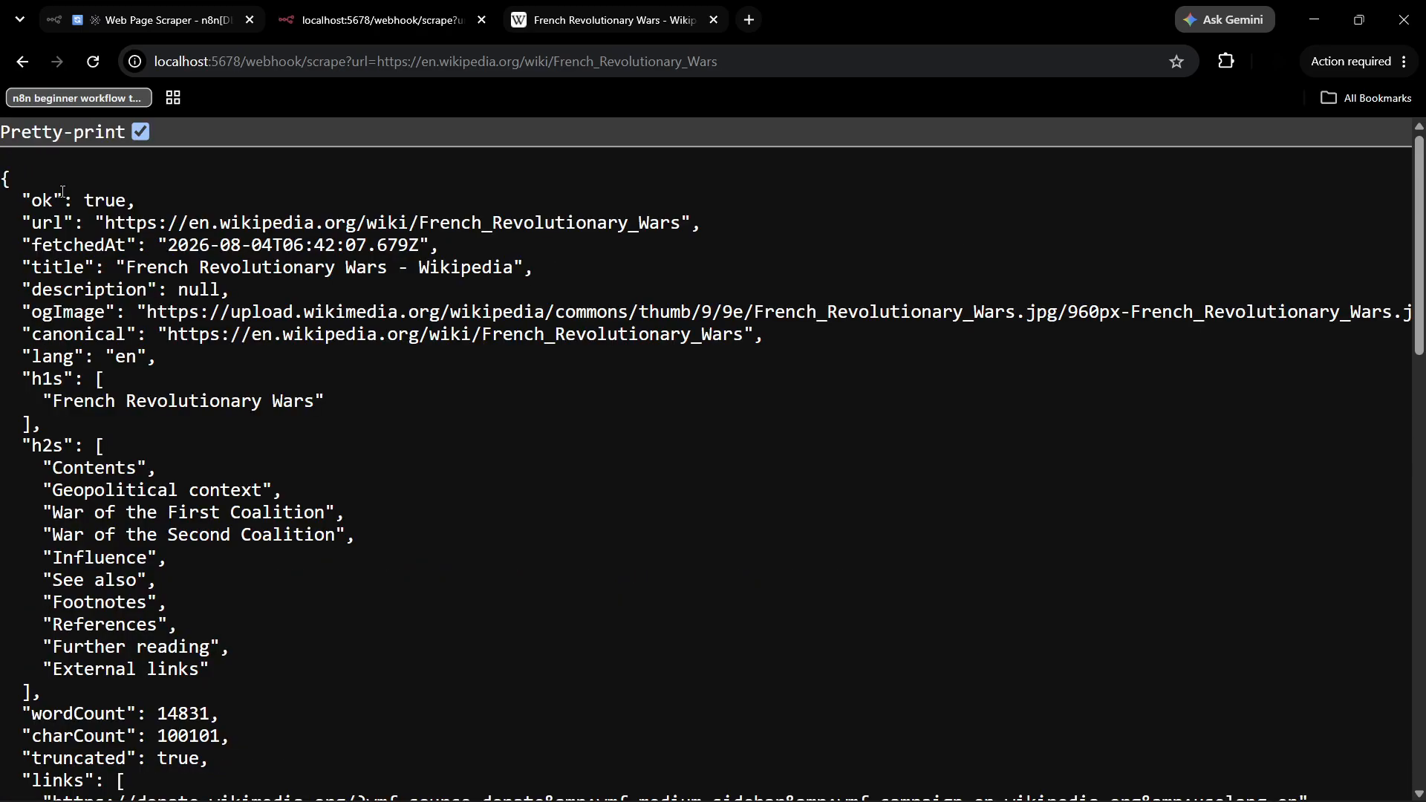
Examine the ok, url, fetchedAt and title fields at the start of the JSON response.
scroll(99, 218, down, 2)
scroll(99, 218, up, 3)
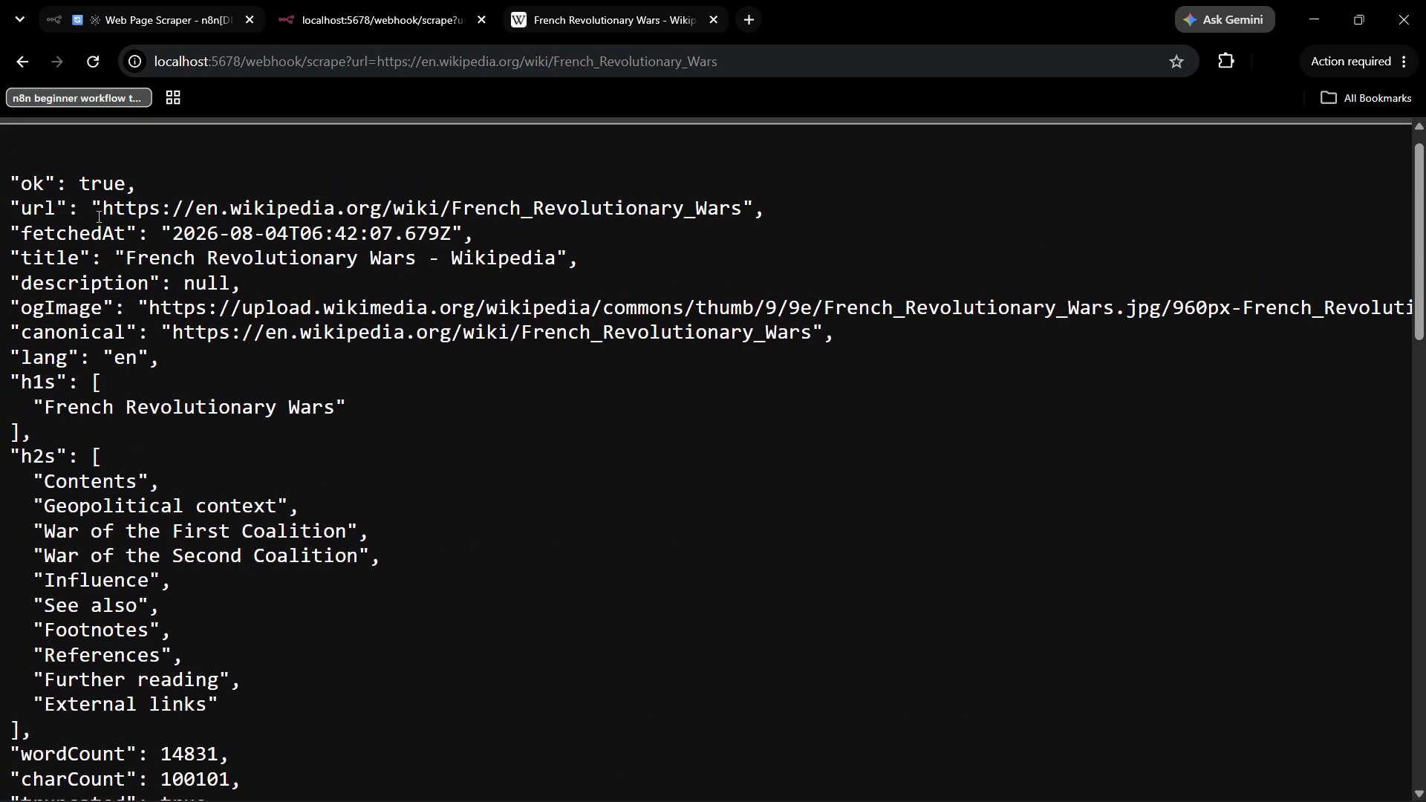
drag(37, 176, 138, 178)
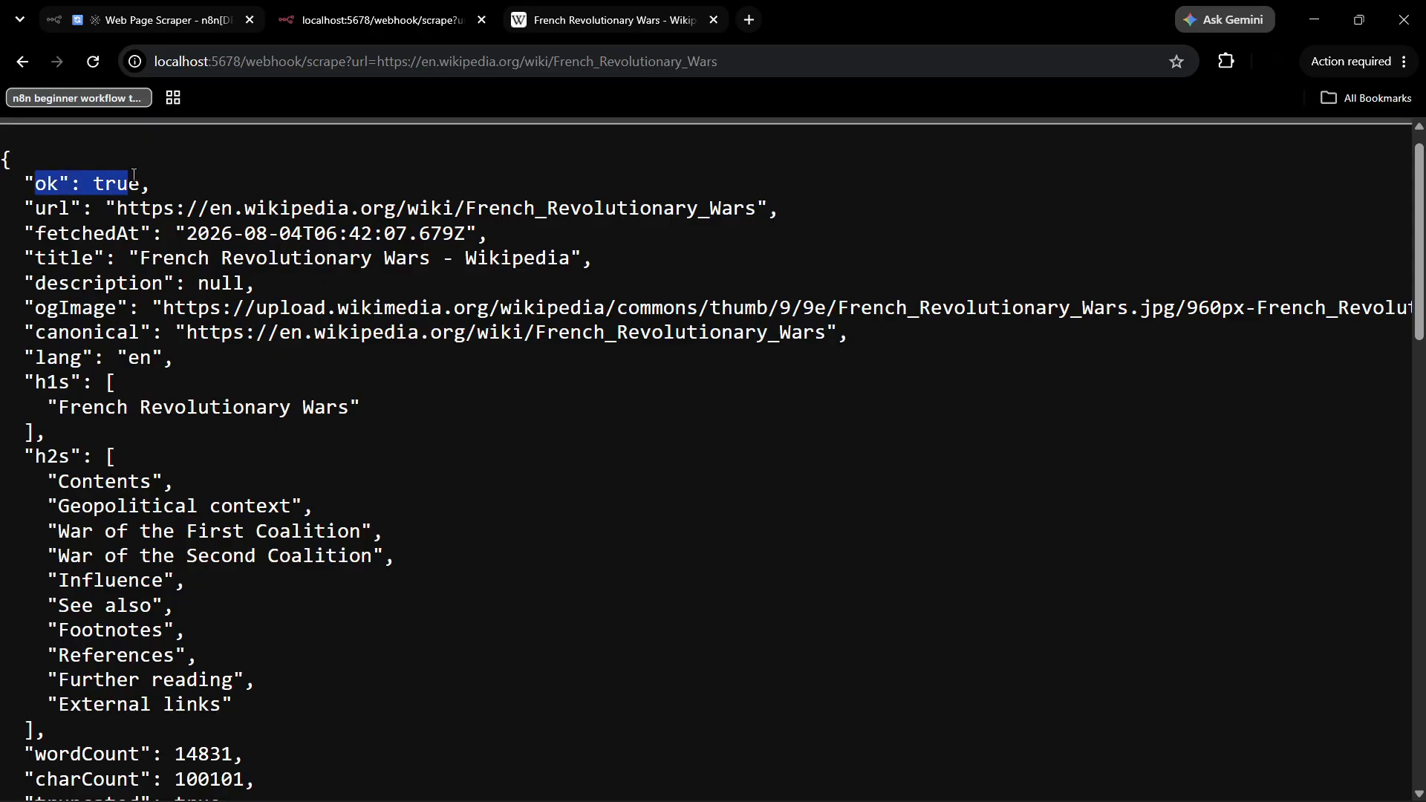
drag(36, 214, 130, 217)
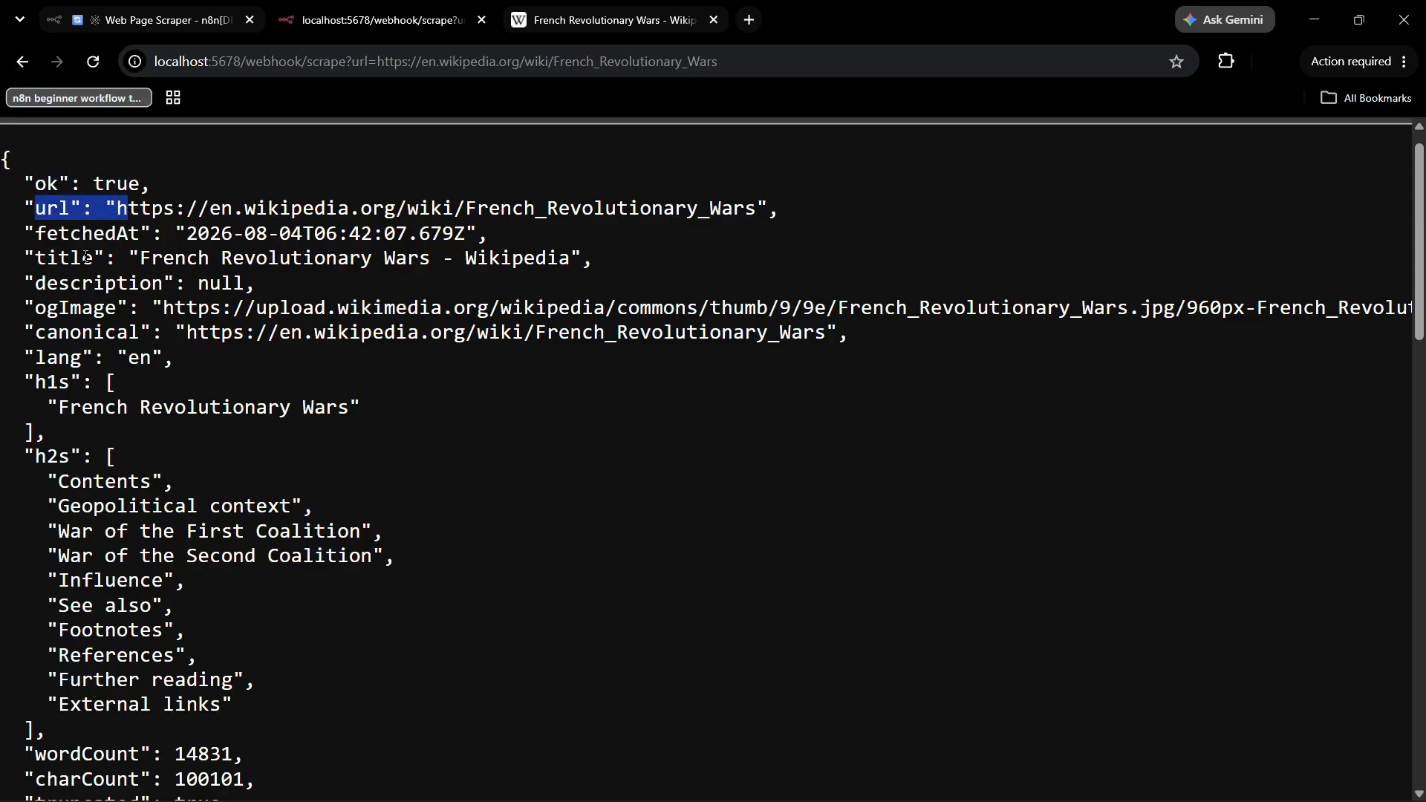
drag(47, 233, 370, 249)
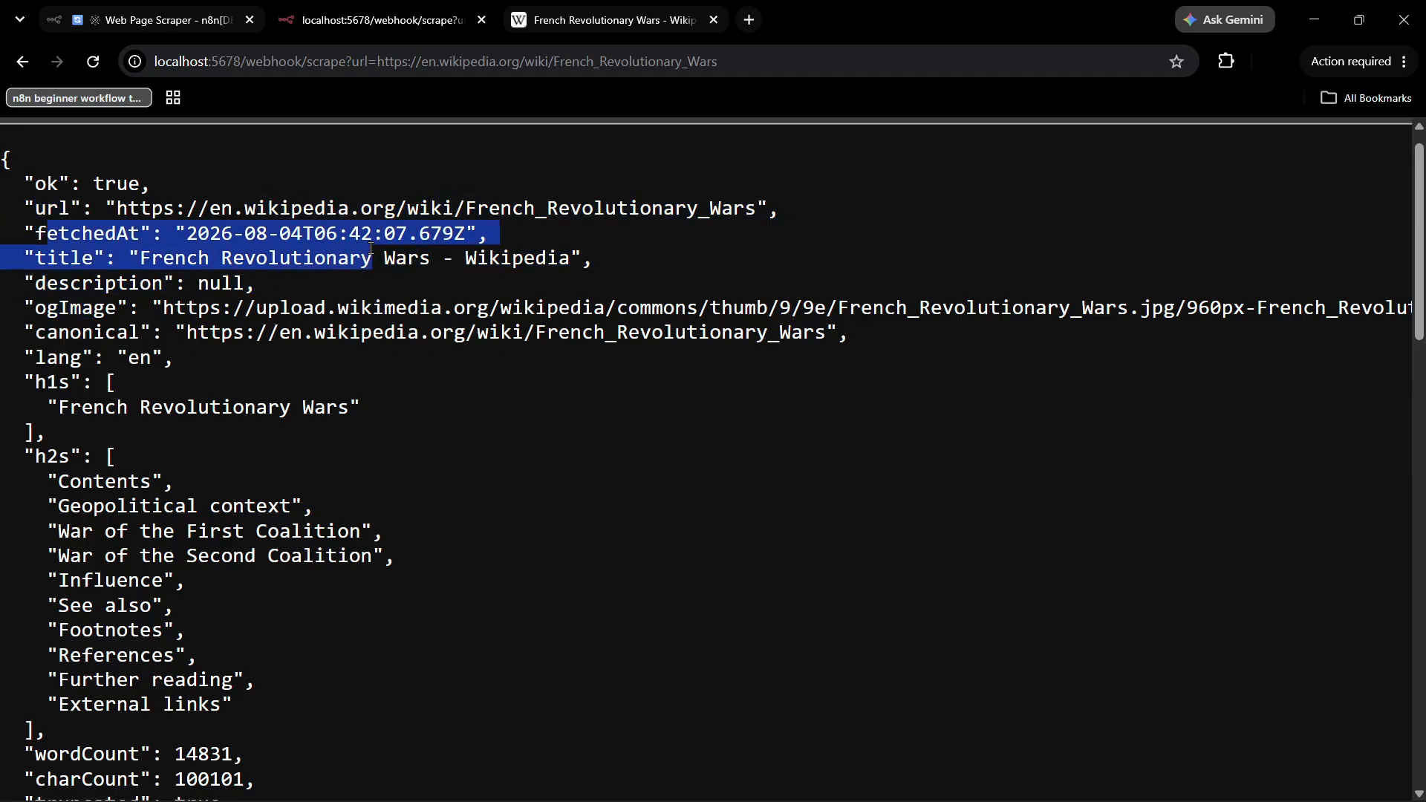
Review the h1s and h2s headings, wordCount, charCount, links and content fields of the JSON response.
scroll(193, 284, down, 2)
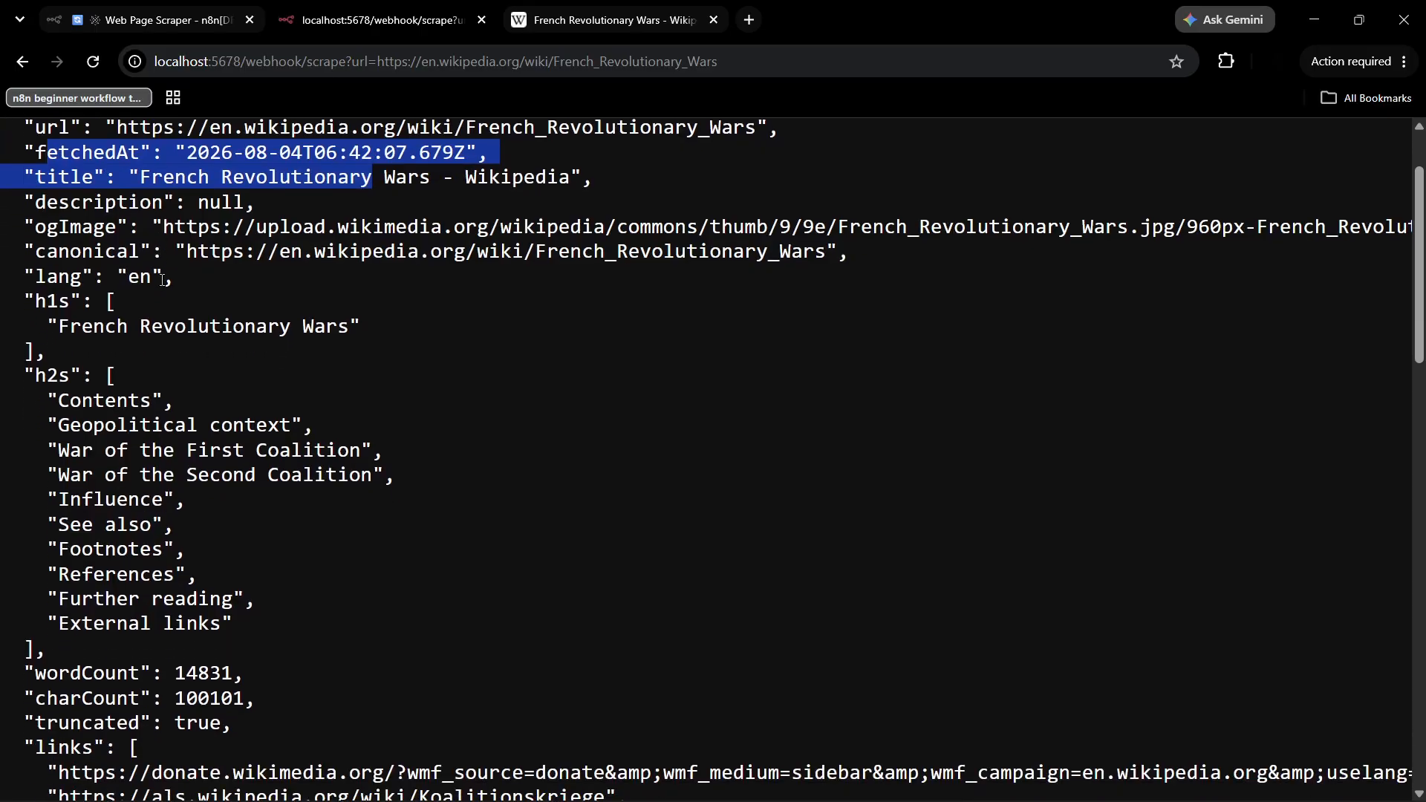
scroll(110, 249, down, 3)
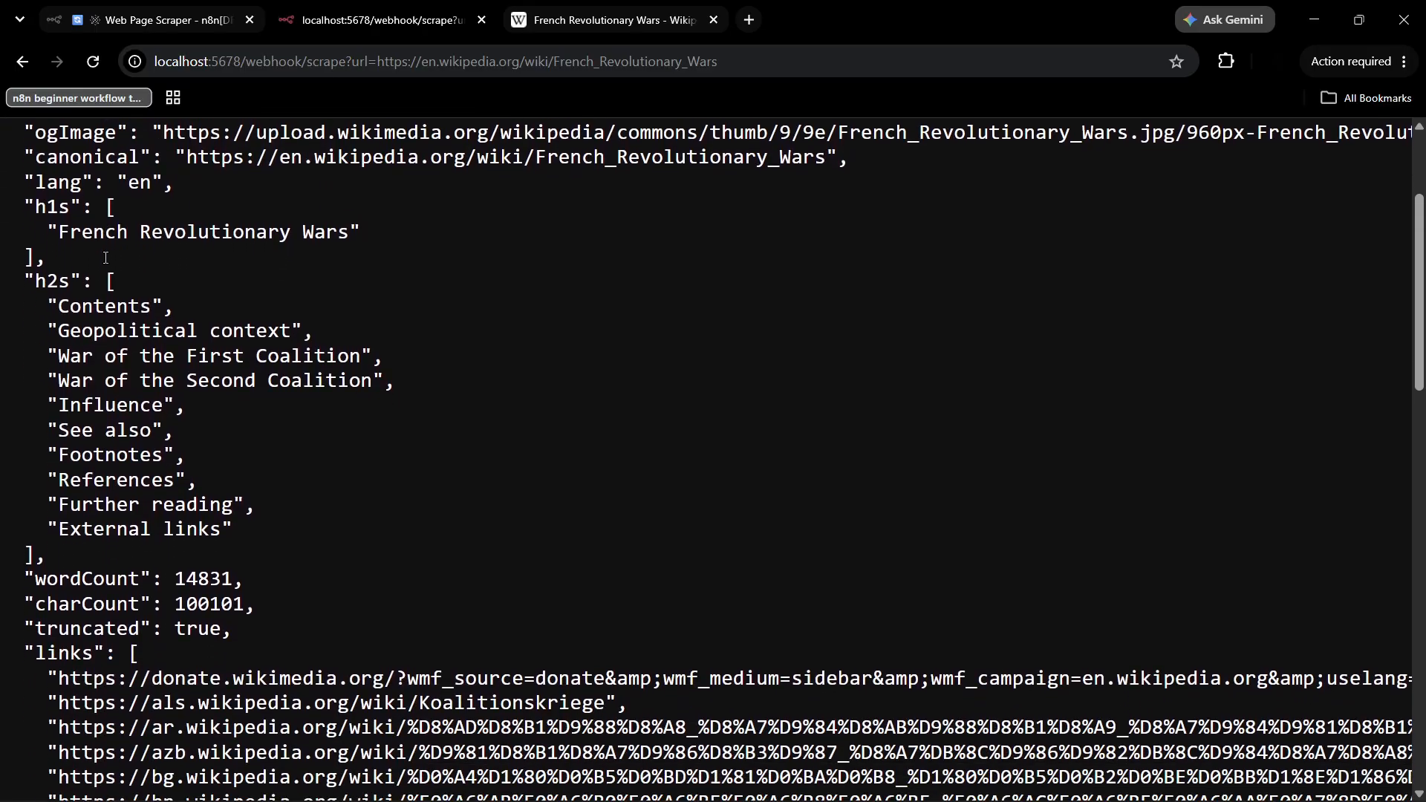
scroll(42, 293, up, 2)
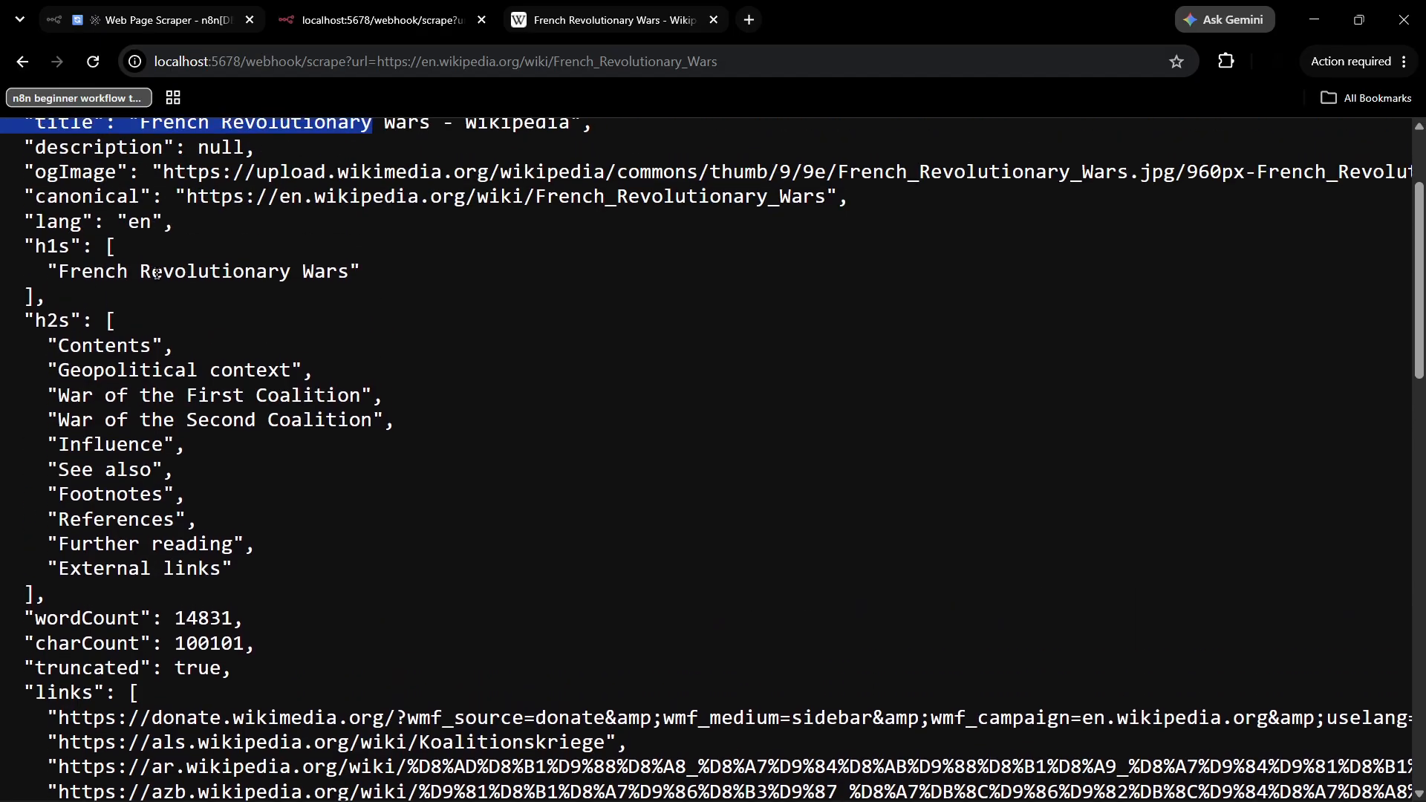
scroll(156, 272, down, 5)
scroll(156, 272, up, 4)
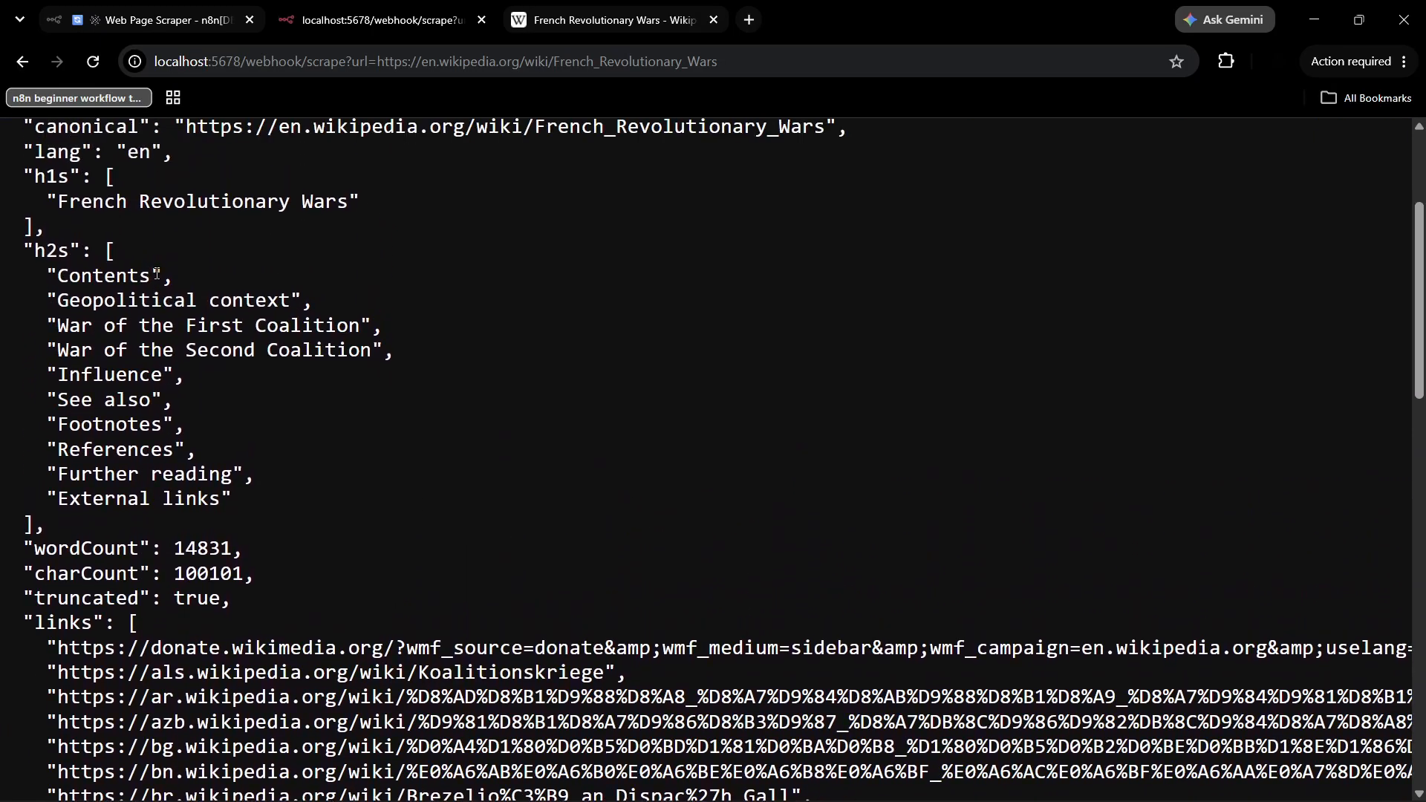
scroll(229, 392, down, 4)
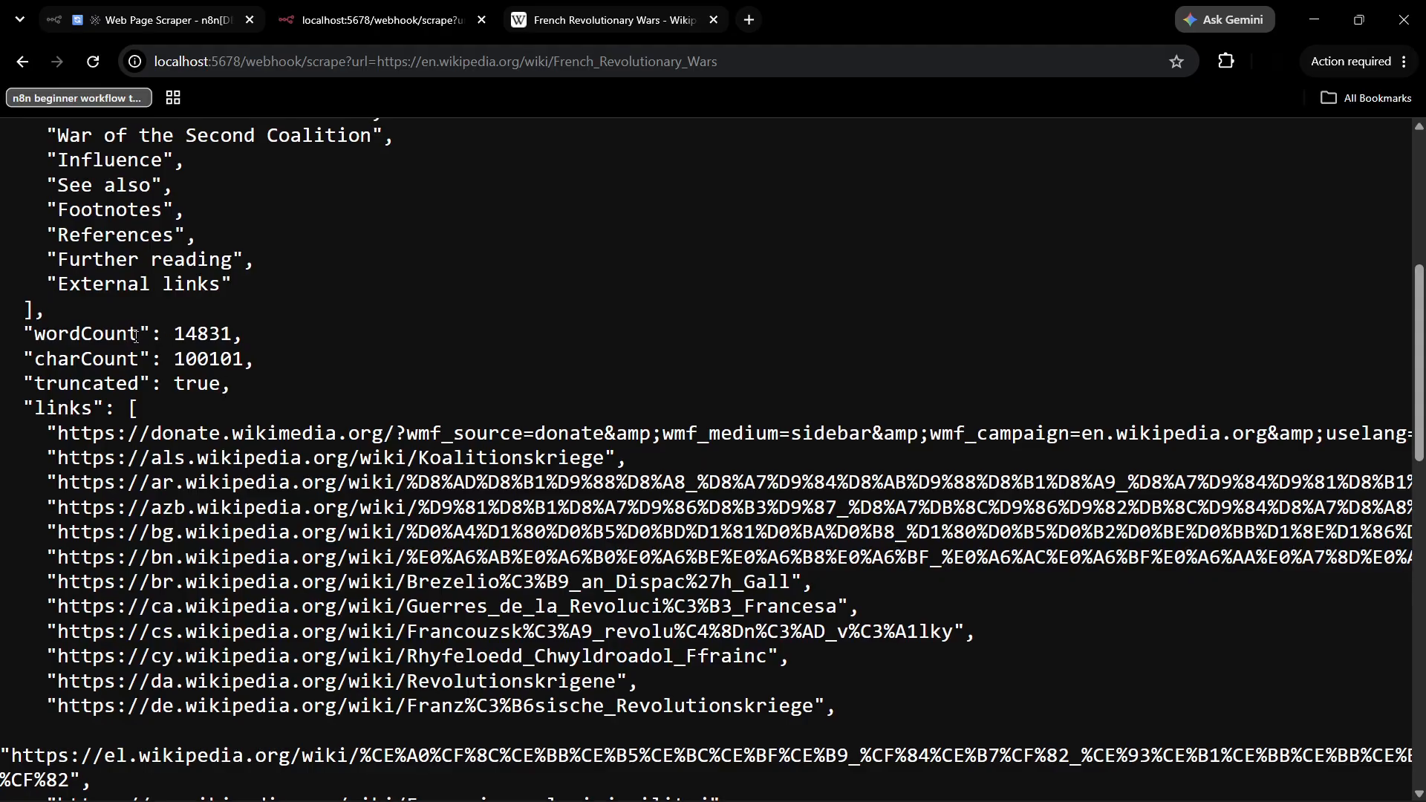
drag(92, 335, 212, 333)
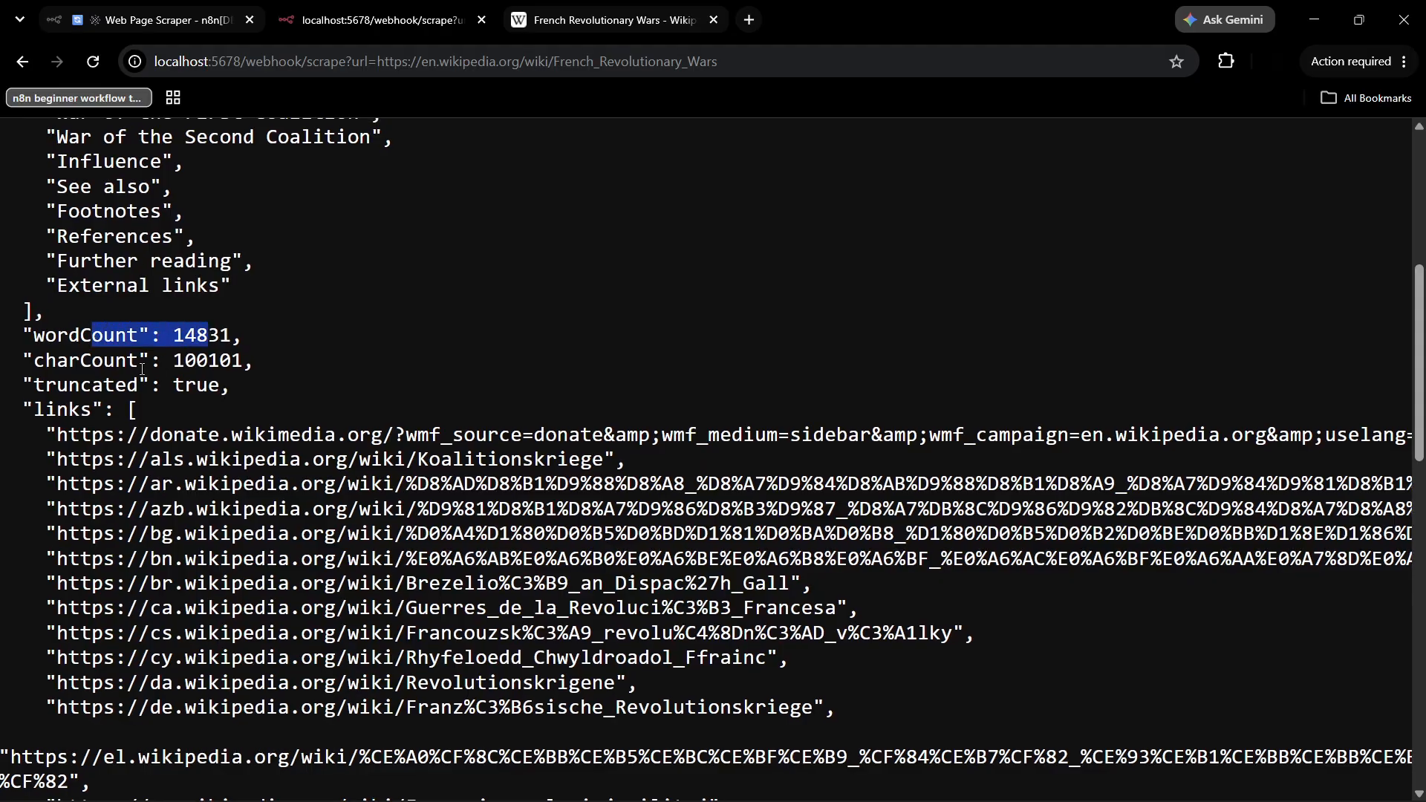
drag(92, 361, 266, 355)
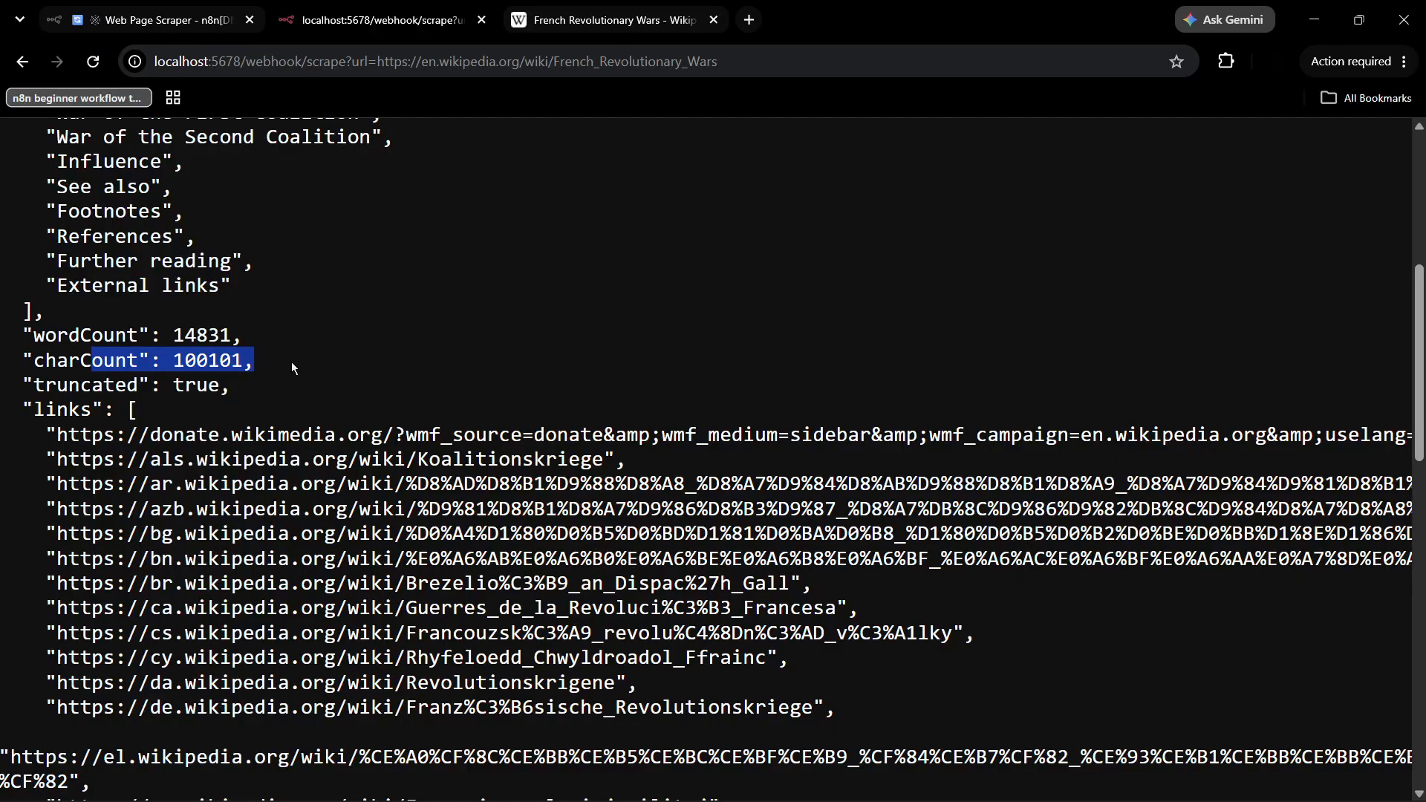
scroll(291, 363, down, 15)
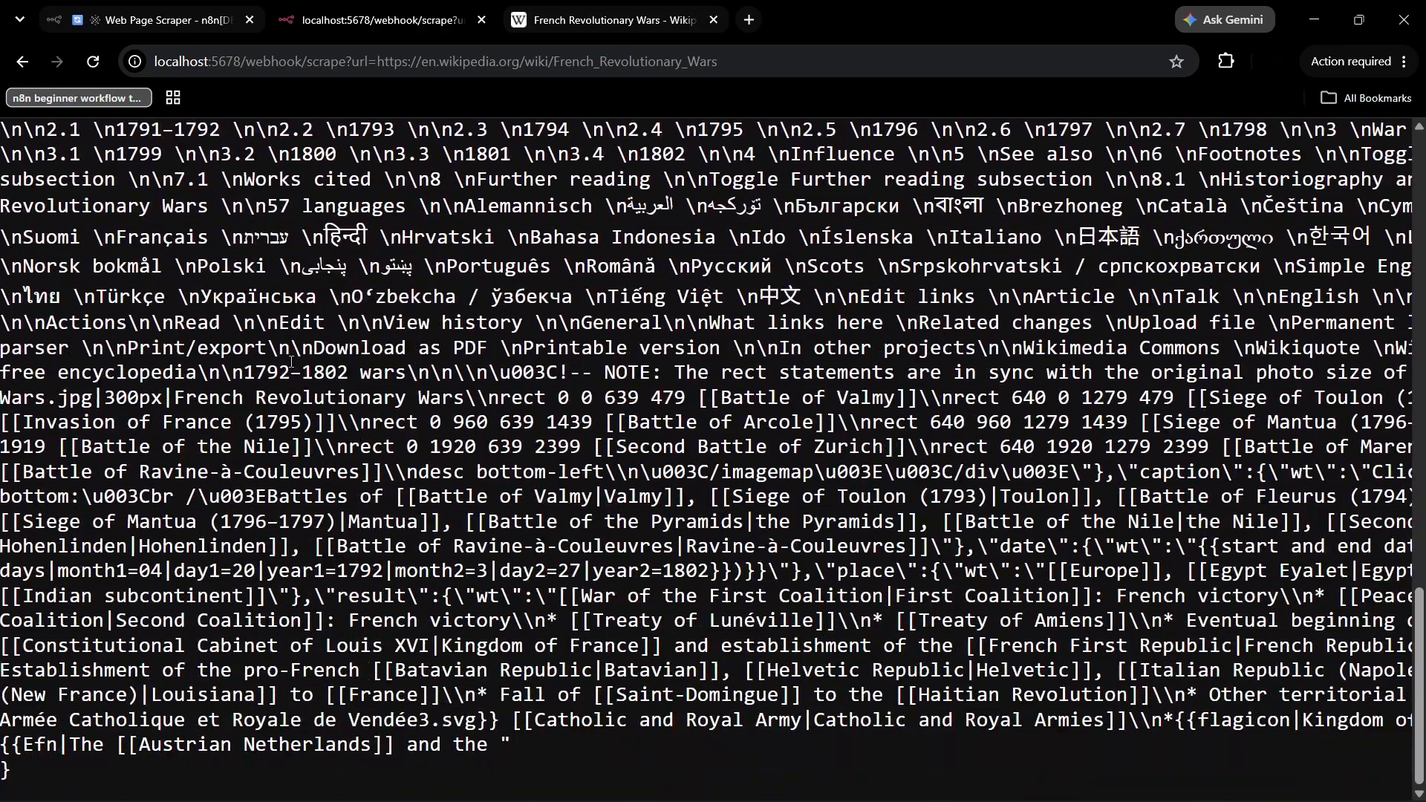
Go back to the start of the JSON response and return to the Web Page Scraper workflow editor.
scroll(291, 362, up, 20)
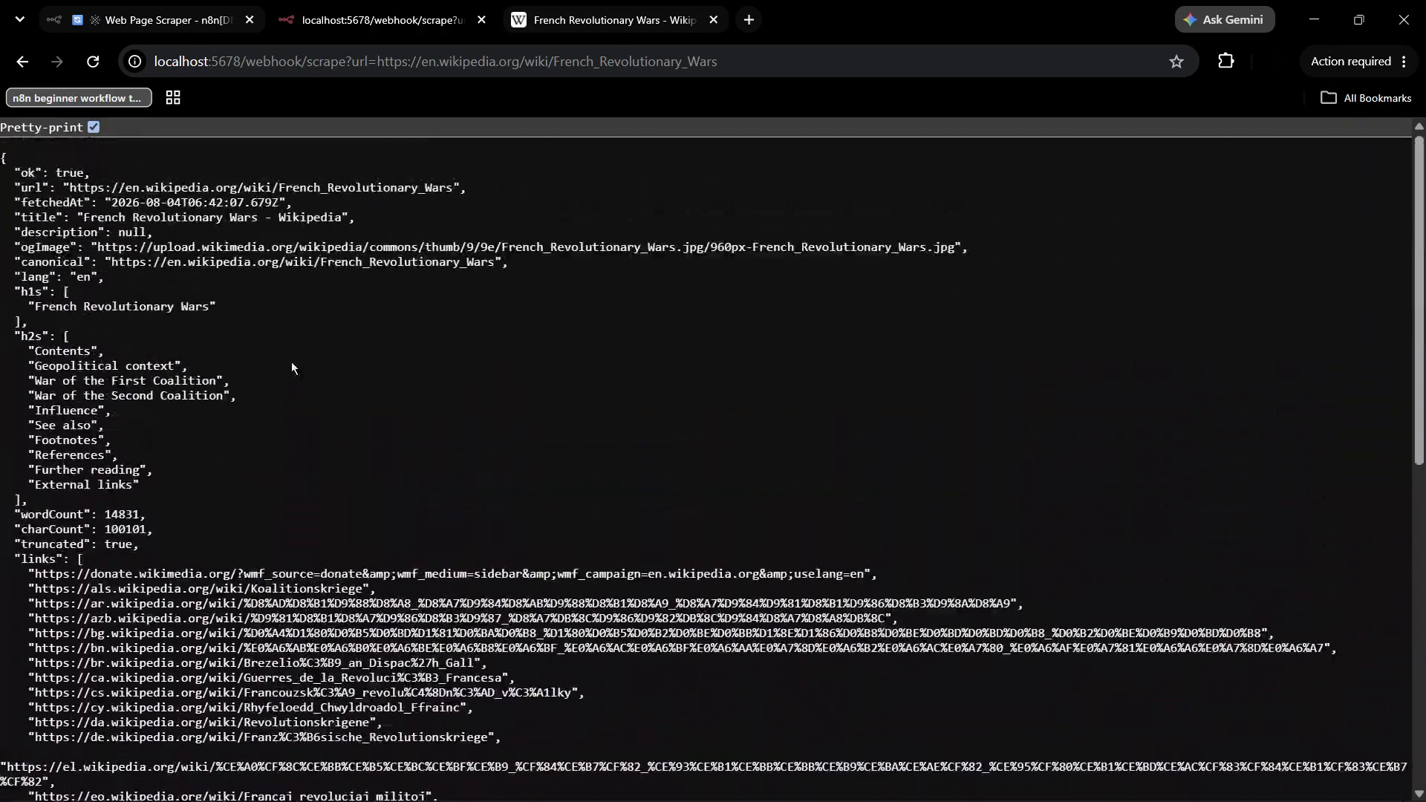
click(240, 6)
click(377, 7)
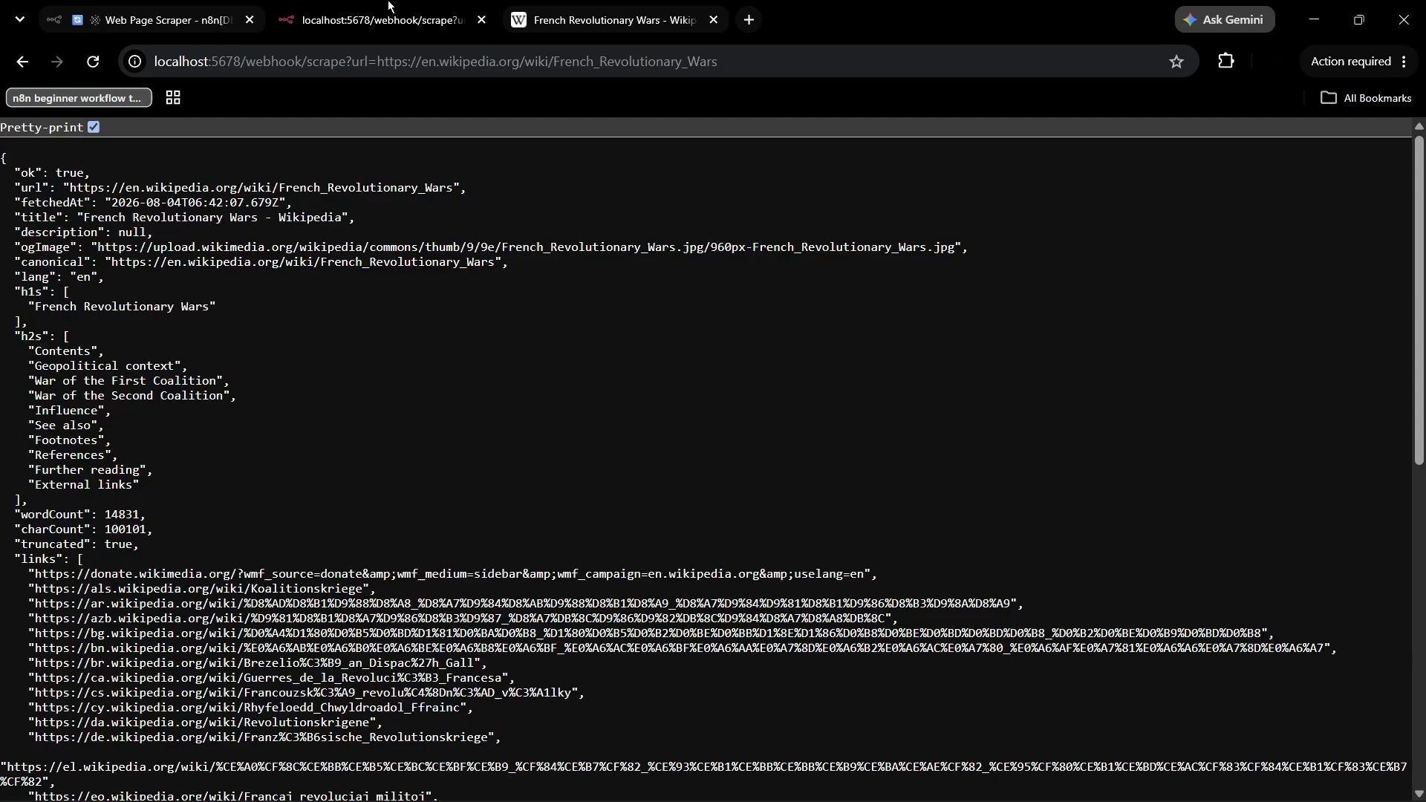
click(651, 6)
click(221, 8)
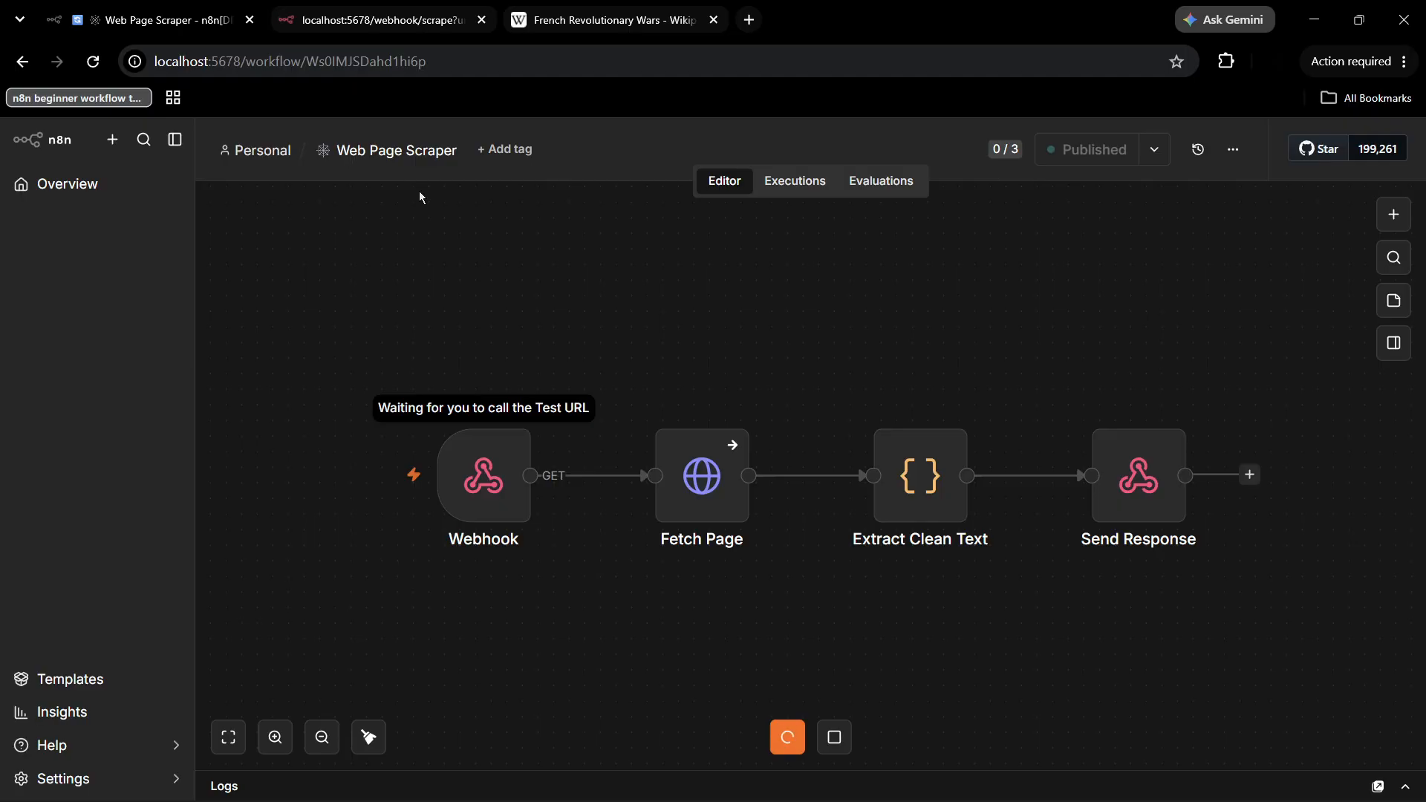
Review the Webhook node's test URL, HTTP method, path, authentication and respond settings, and close the node.
mouse_move(496, 391)
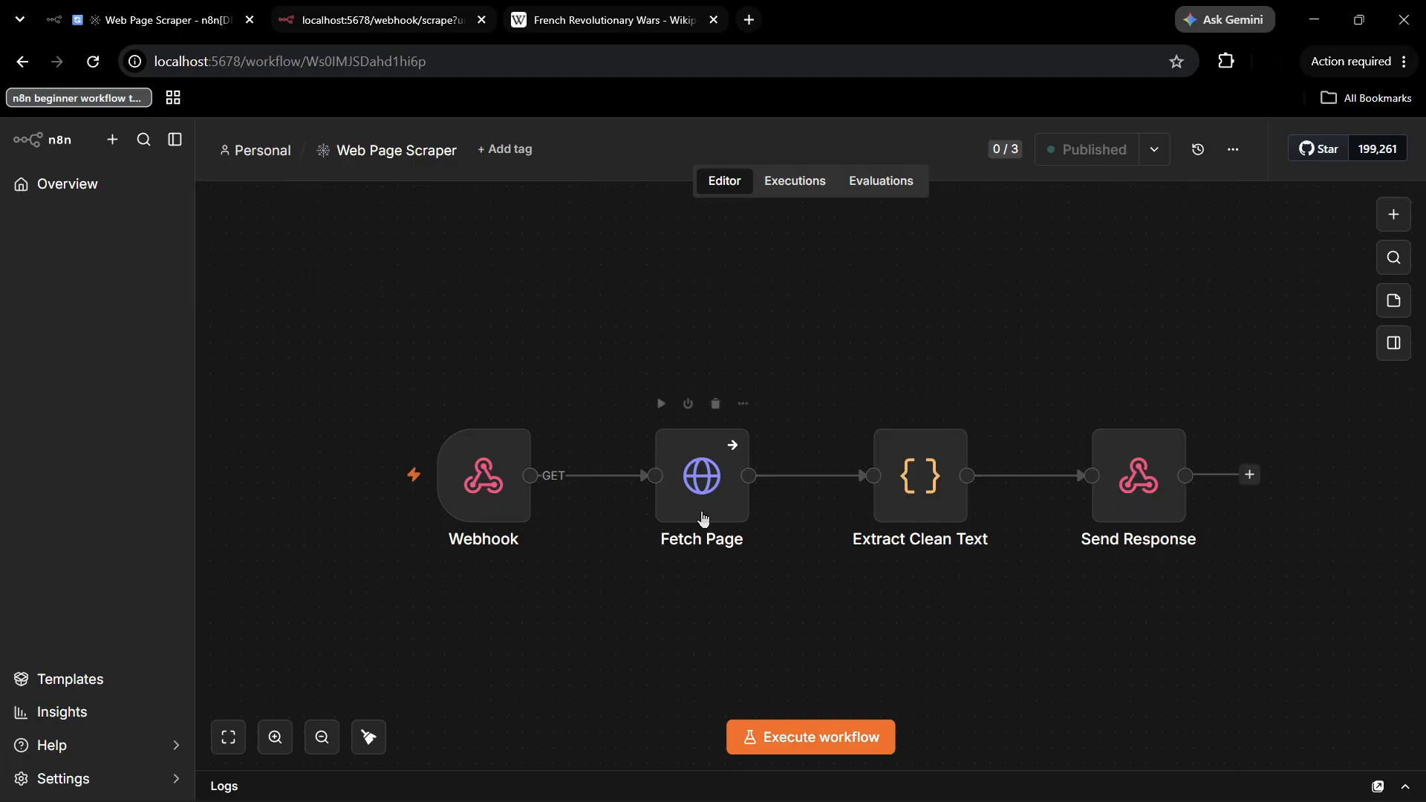
double_click(489, 495)
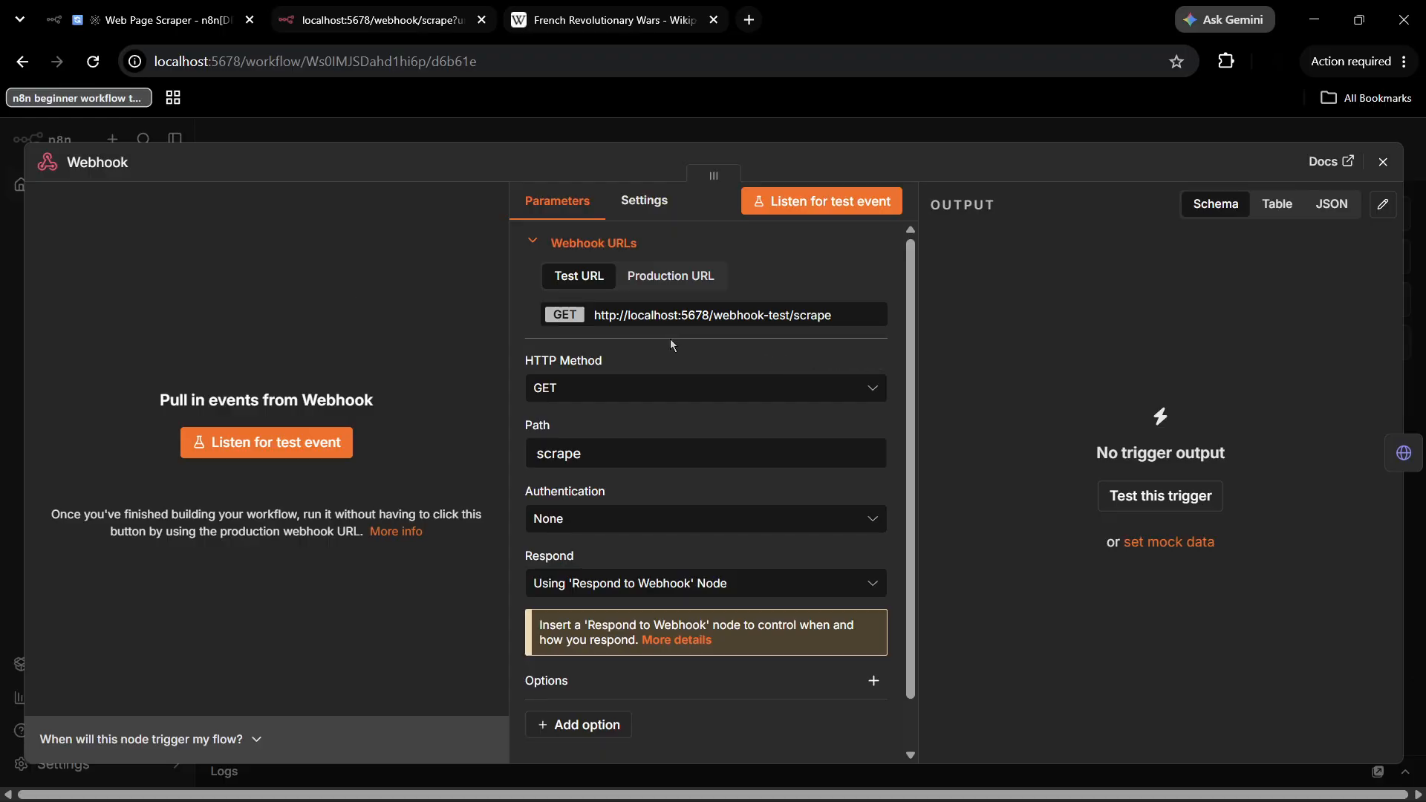
scroll(652, 434, down, 1)
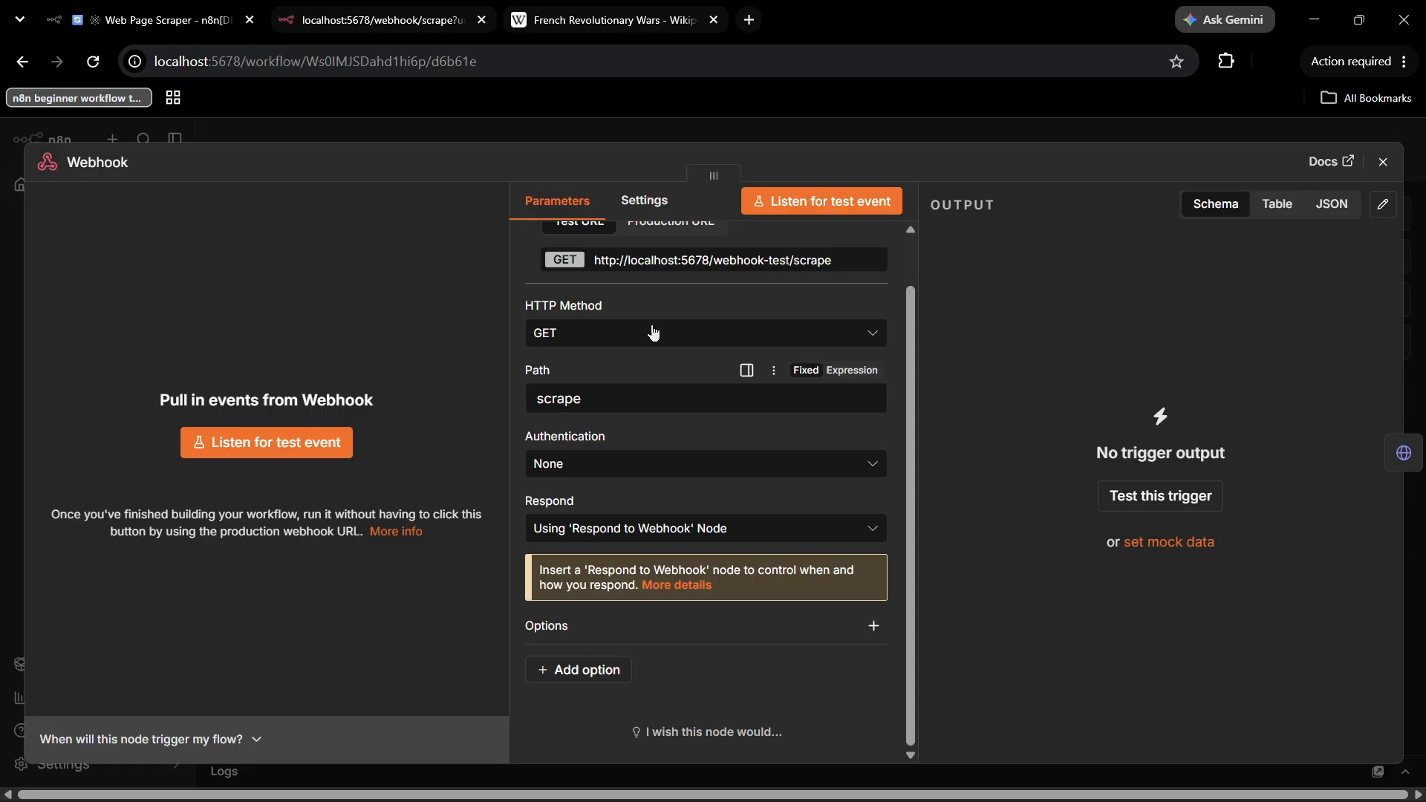
scroll(706, 401, up, 2)
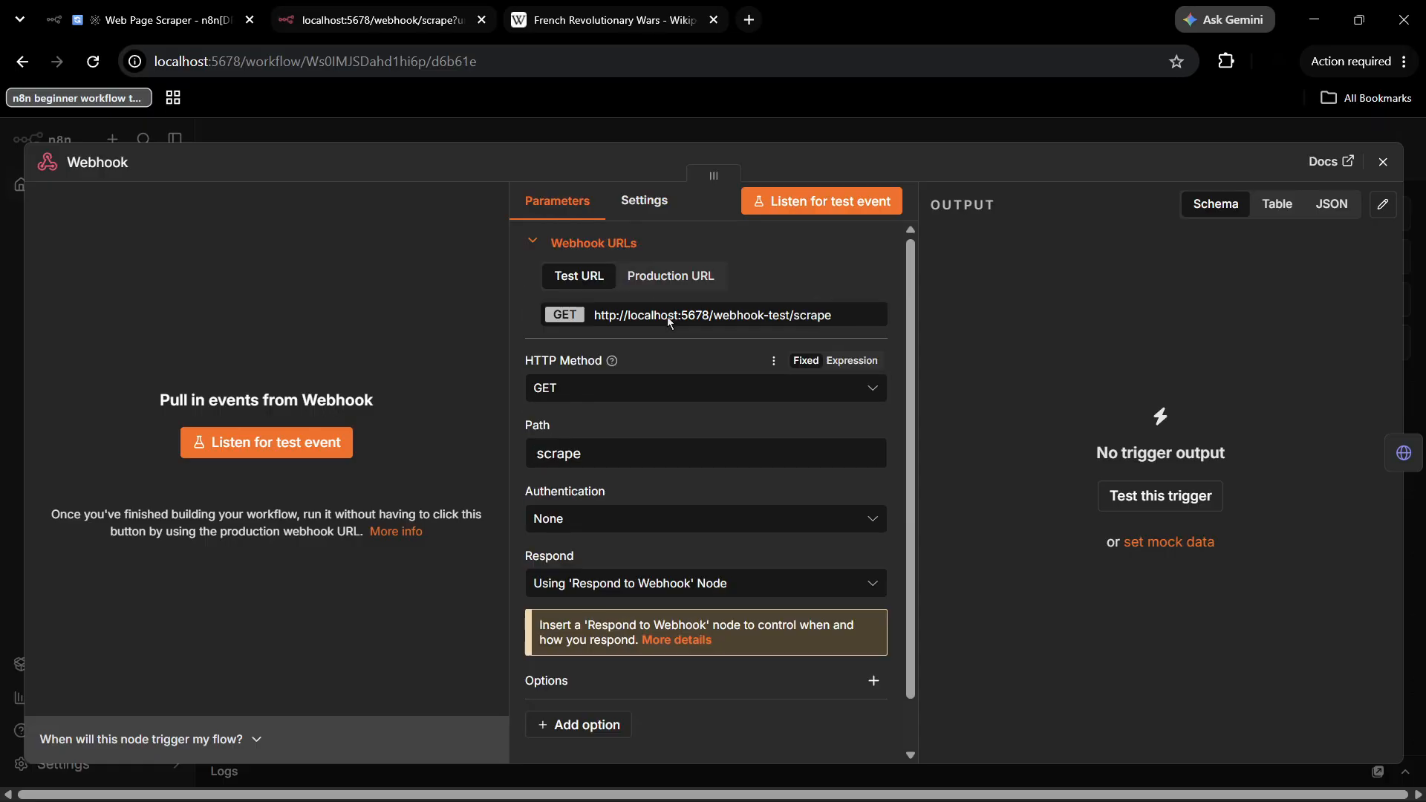
click(1386, 161)
Open the Fetch Page node and examine its request method, URL expression and authentication.
double_click(688, 498)
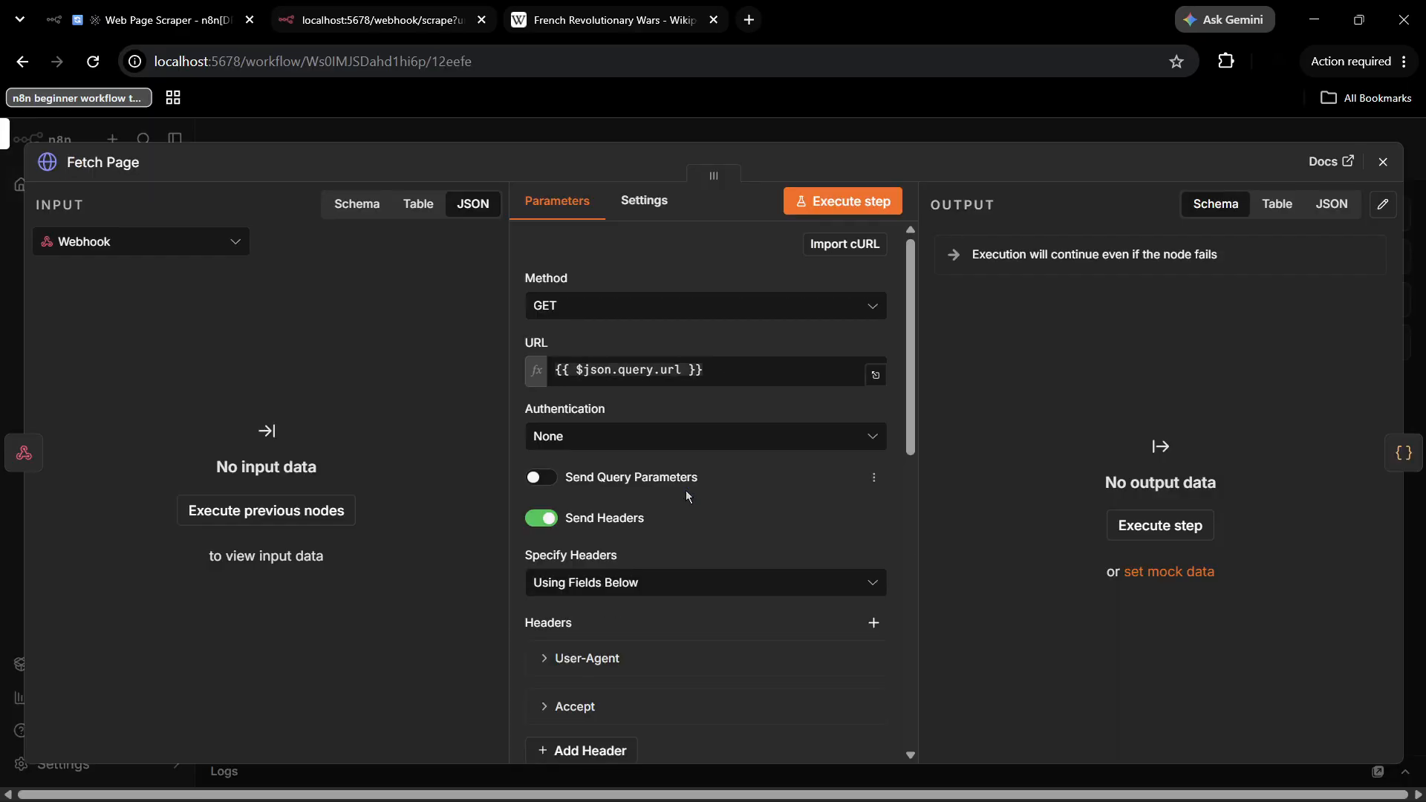
scroll(648, 413, down, 1)
scroll(648, 410, down, 3)
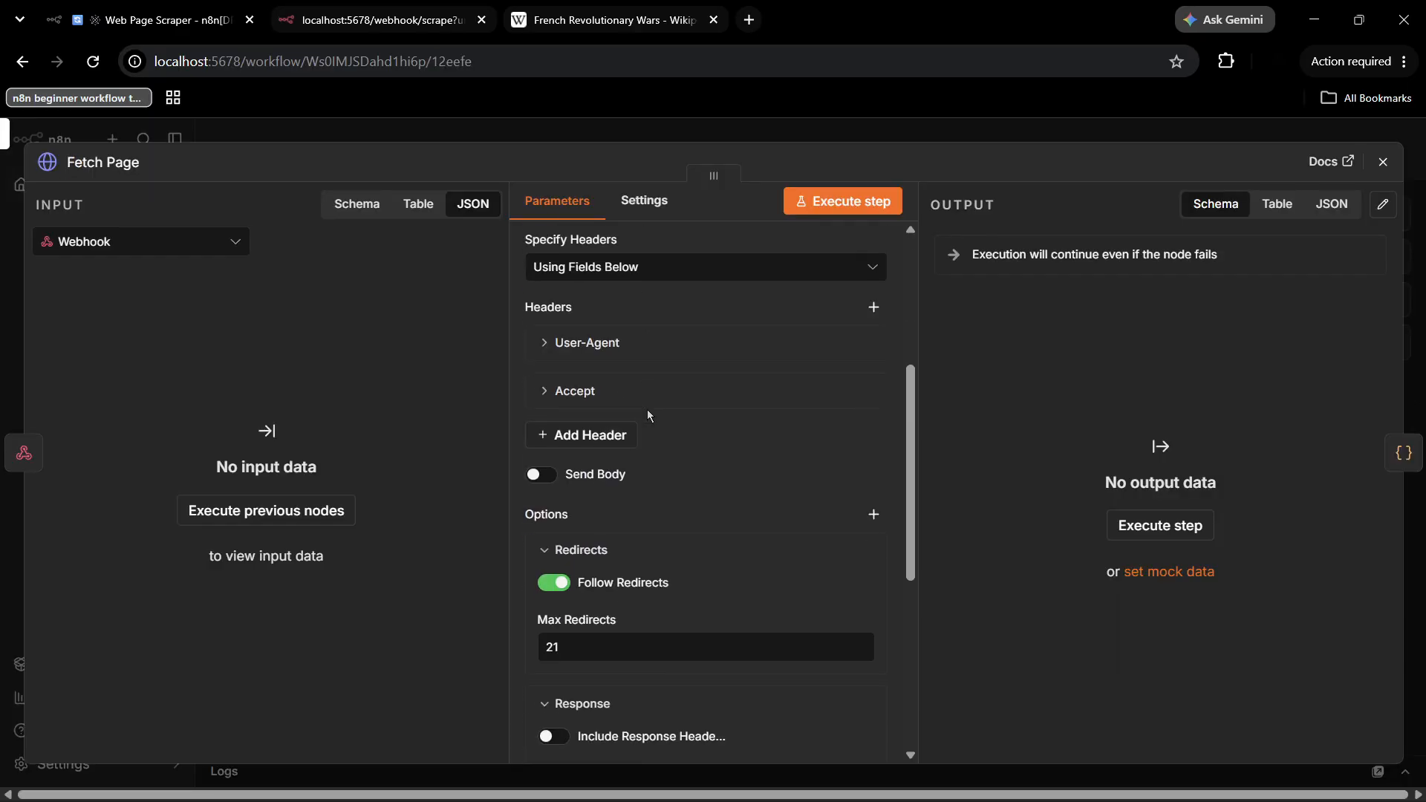
scroll(647, 410, up, 5)
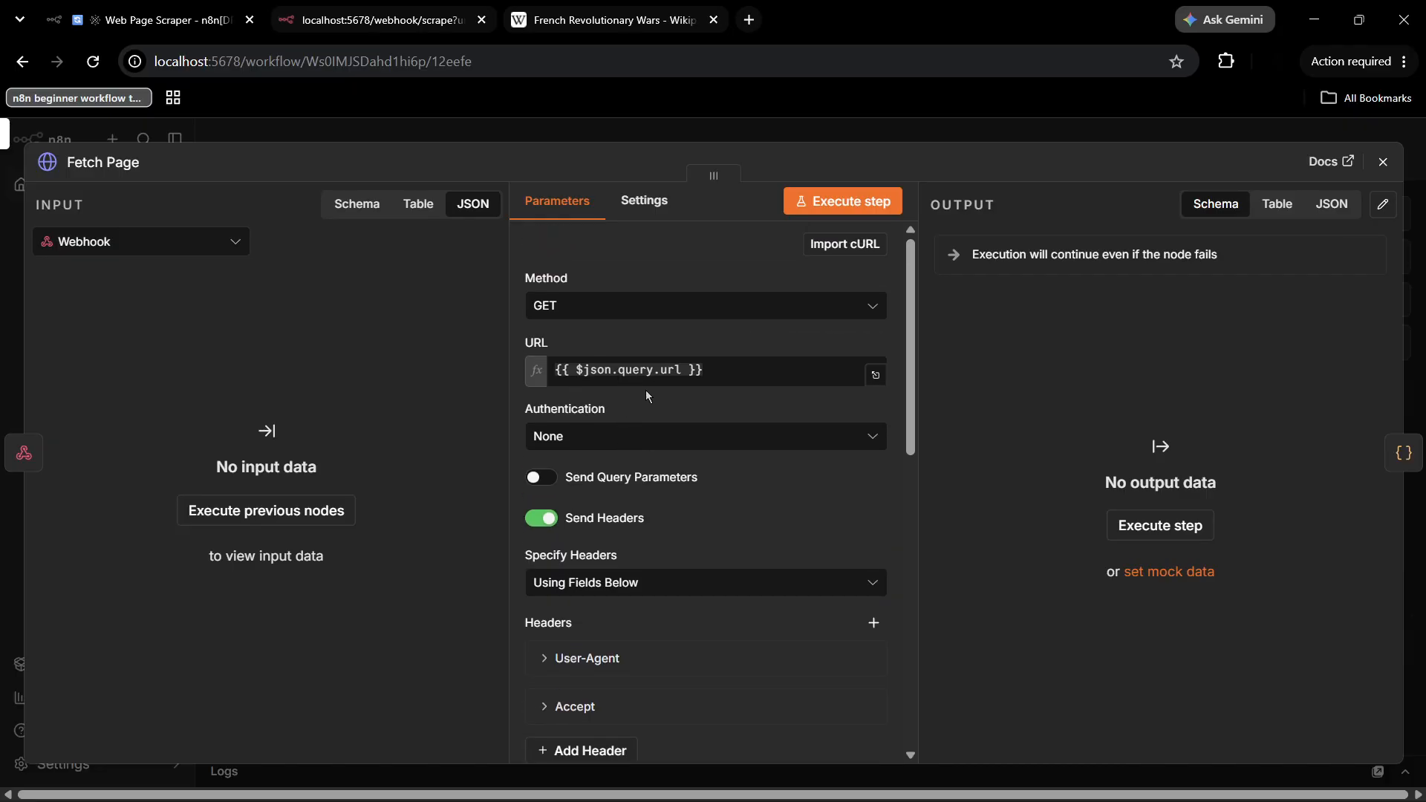
Review the Fetch Page node's headers, redirects, response format and timeout options, and close the node.
scroll(645, 390, down, 4)
scroll(645, 390, down, 1)
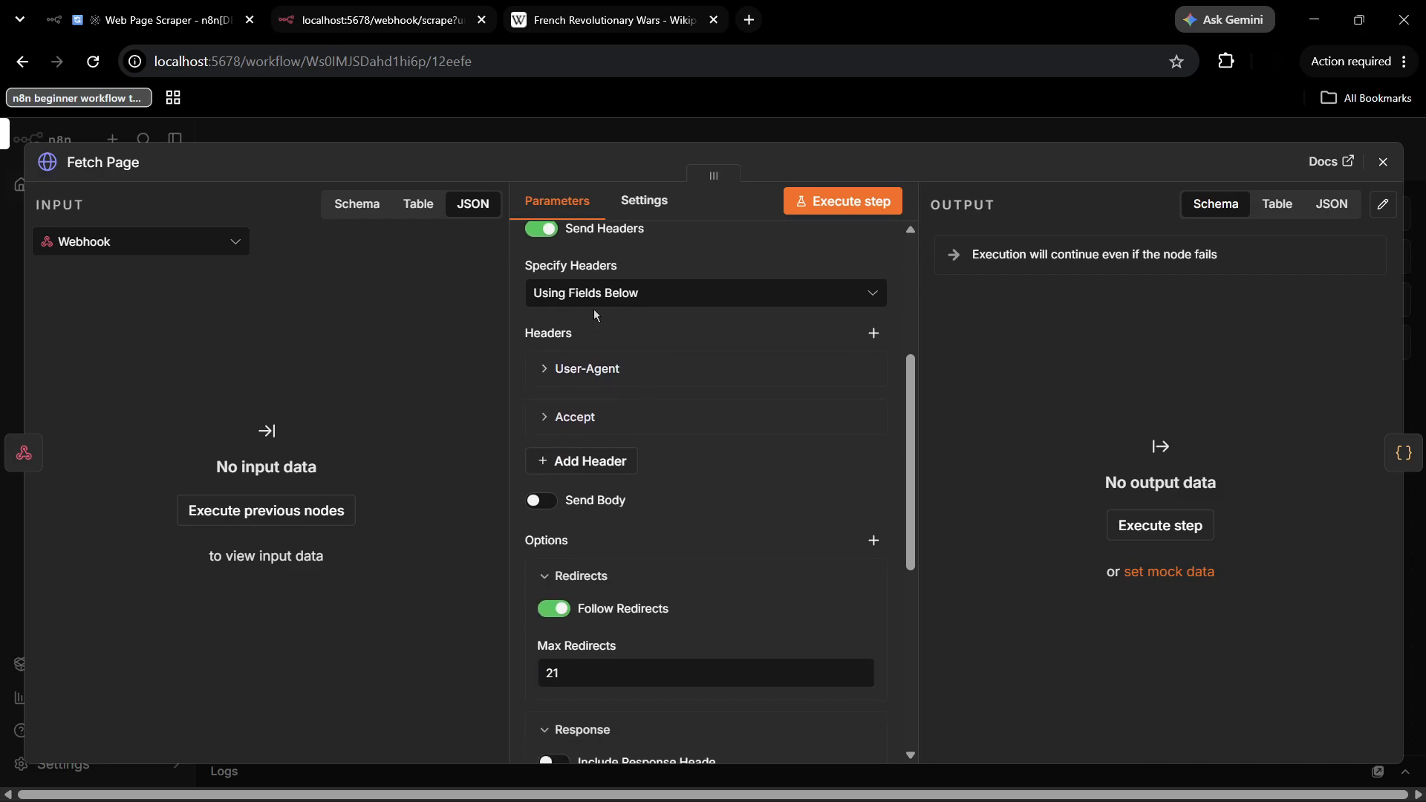
scroll(595, 310, down, 1)
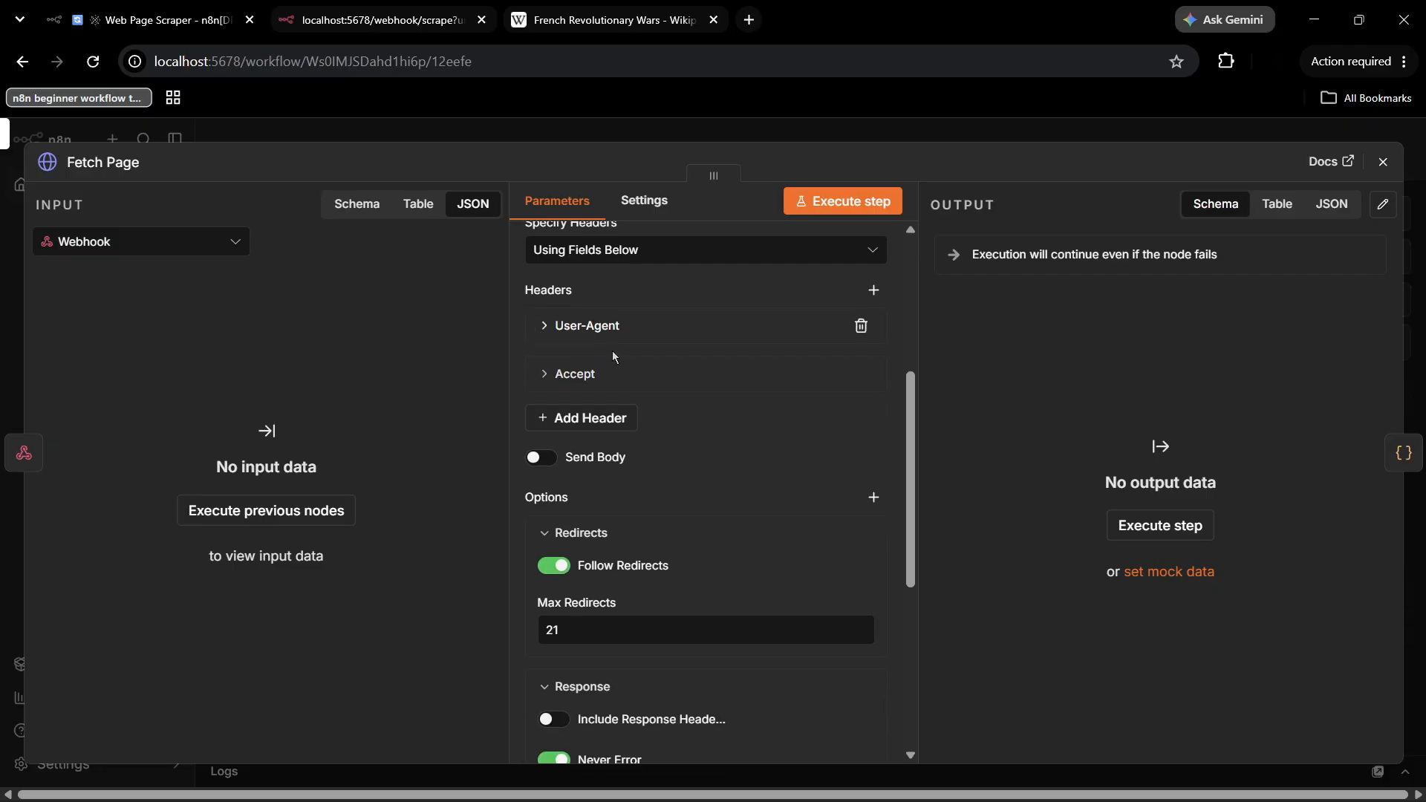
scroll(628, 424, down, 5)
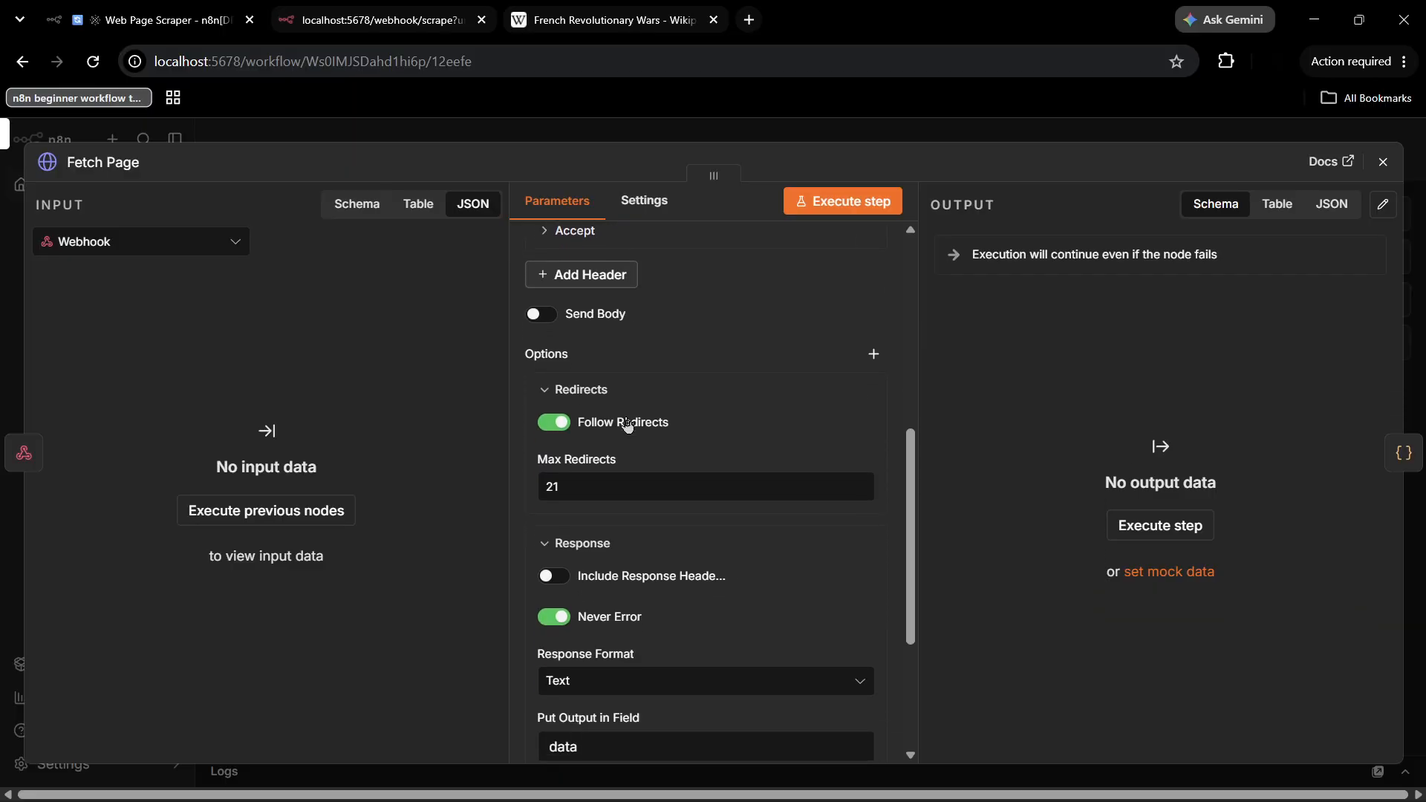
scroll(628, 424, up, 1)
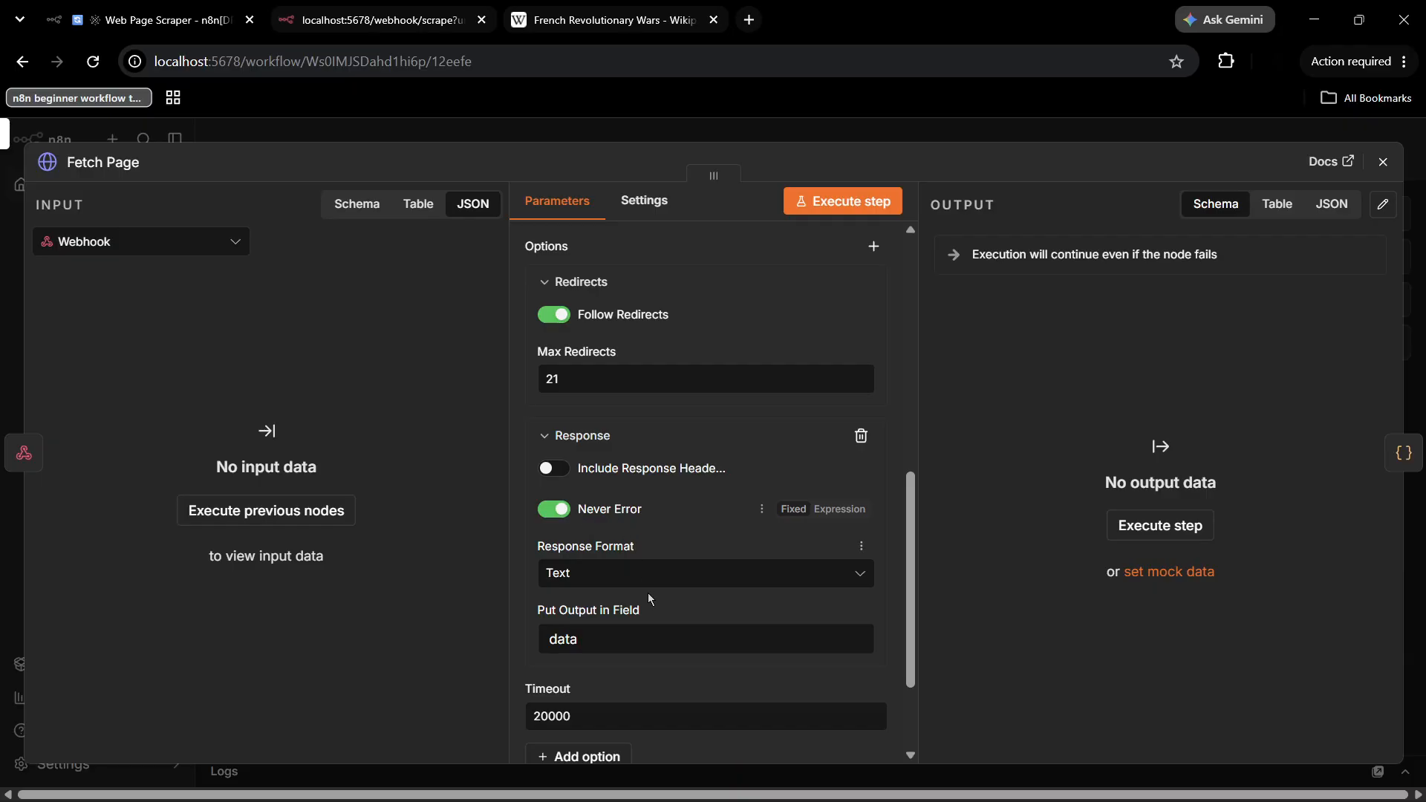
scroll(653, 595, down, 2)
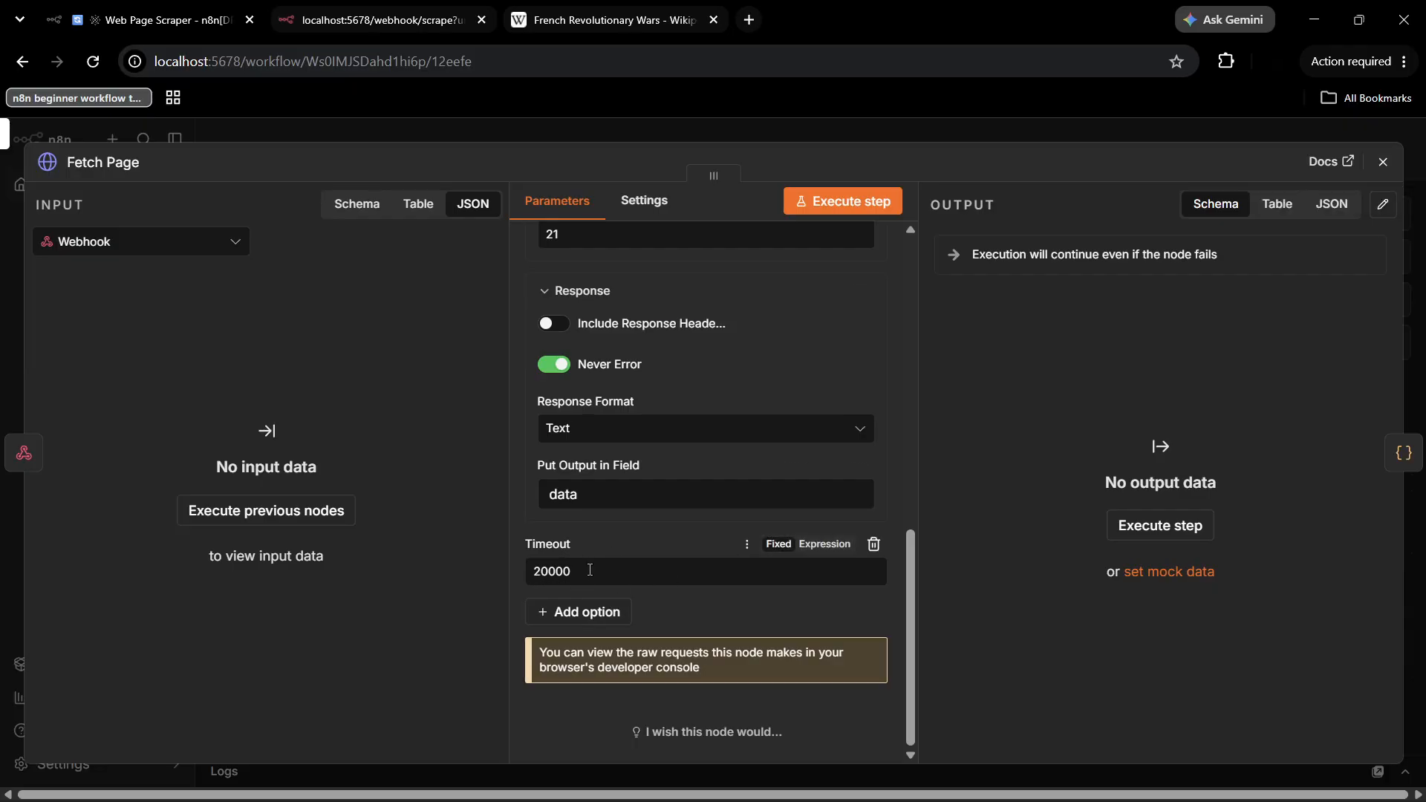
click(1383, 162)
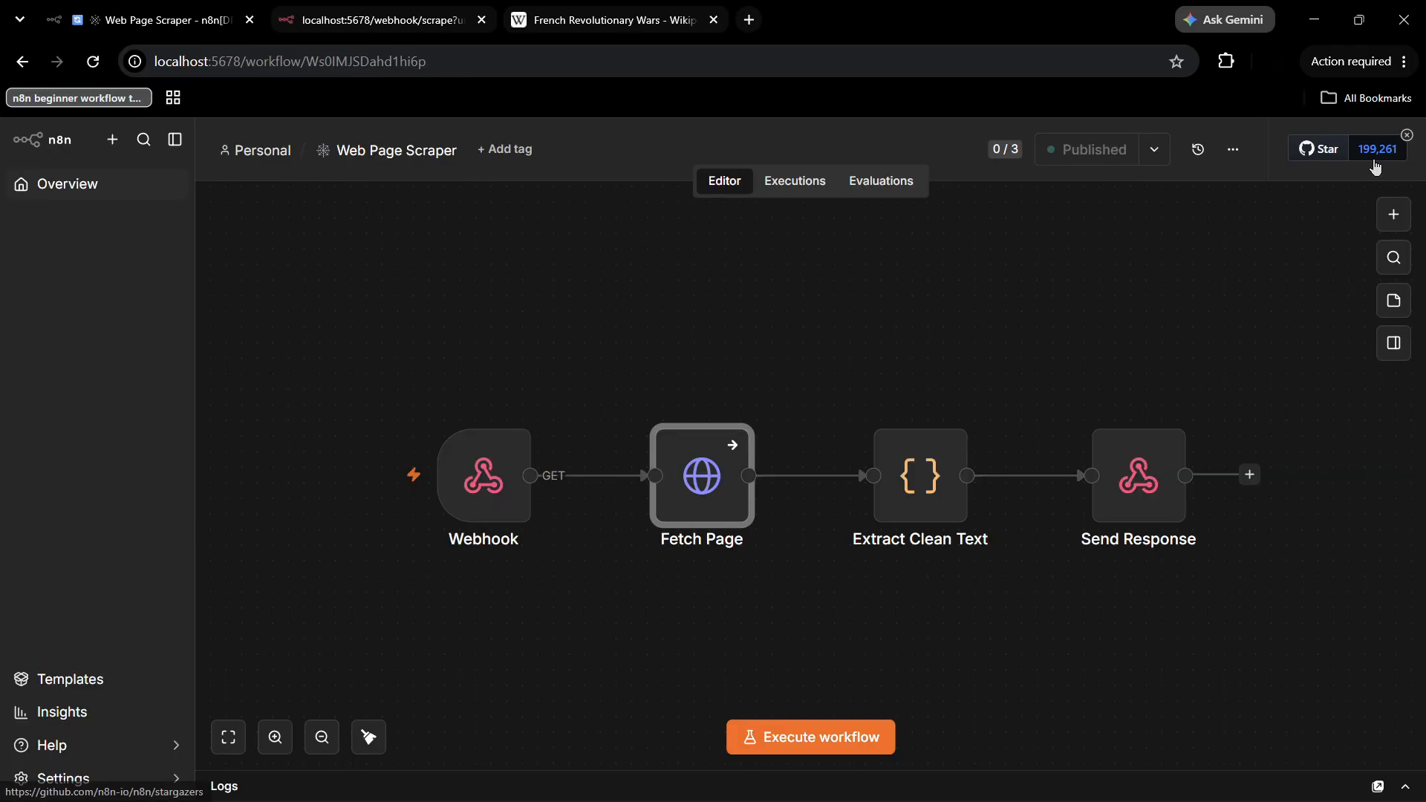
Open the Extract Clean Text node and read through its JavaScript code, including the returned JSON fields.
click(921, 503)
double_click(921, 503)
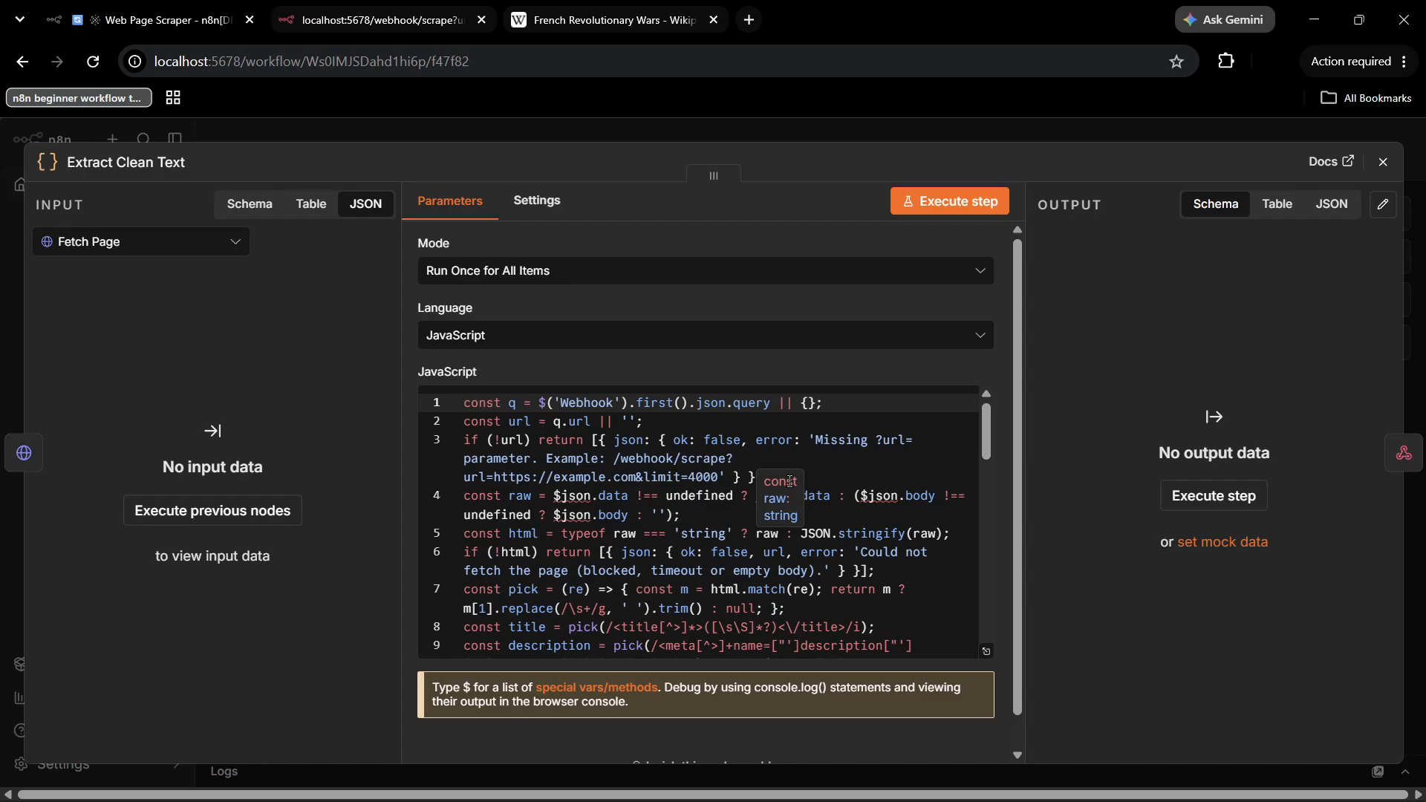
scroll(682, 577, down, 13)
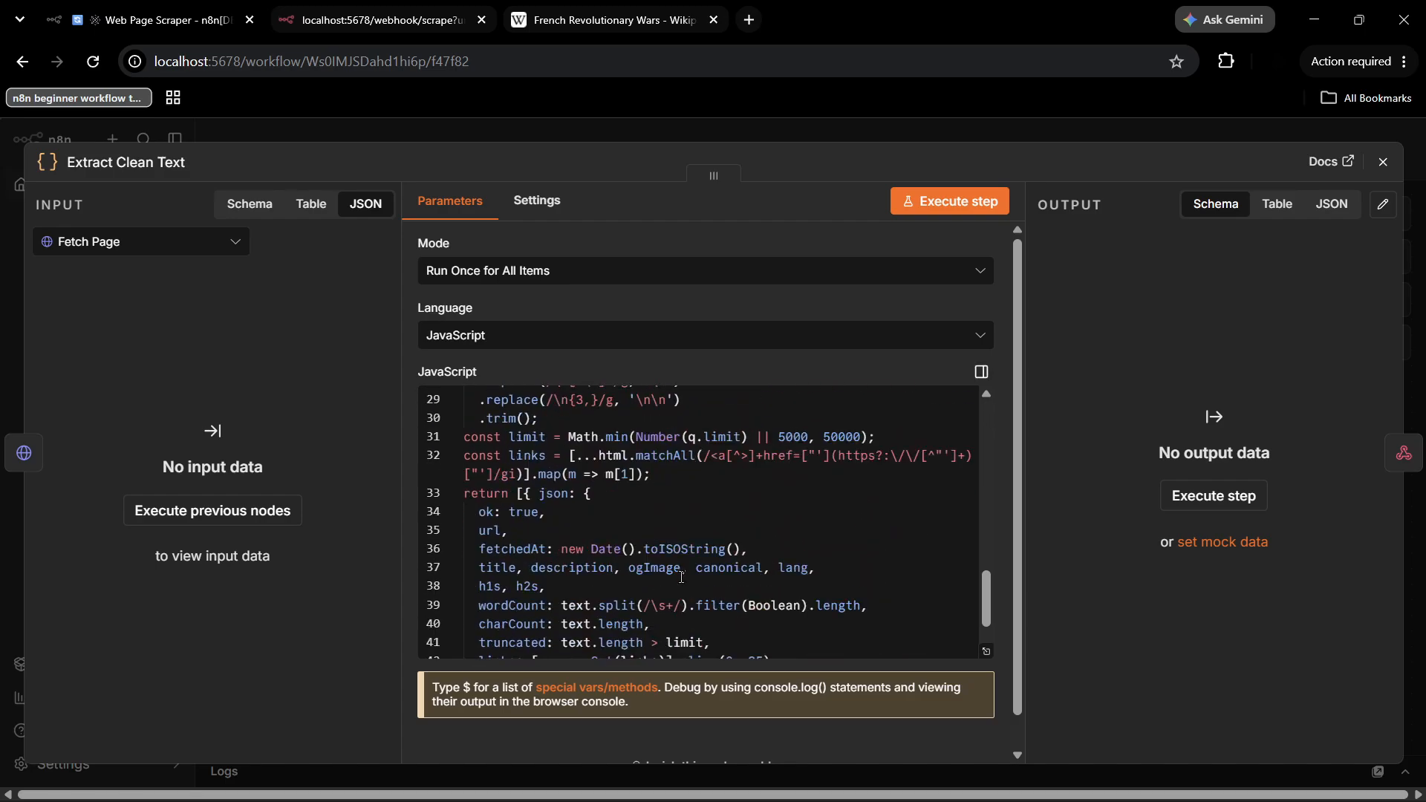
scroll(682, 577, up, 12)
scroll(682, 577, up, 1)
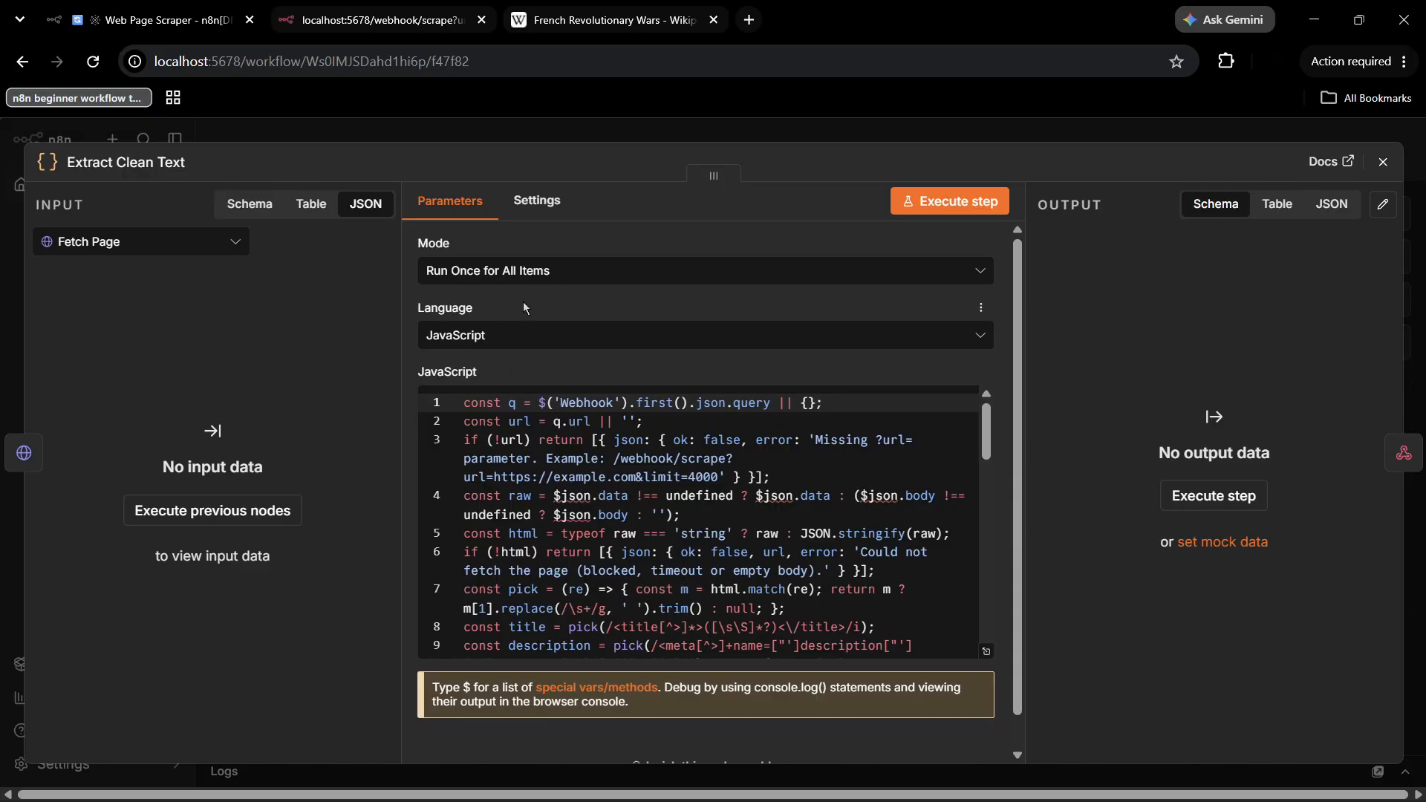
Check the available Mode and Language choices of the Extract Clean Text node, keeping Run Once for All Items and JavaScript, and close the node.
click(514, 274)
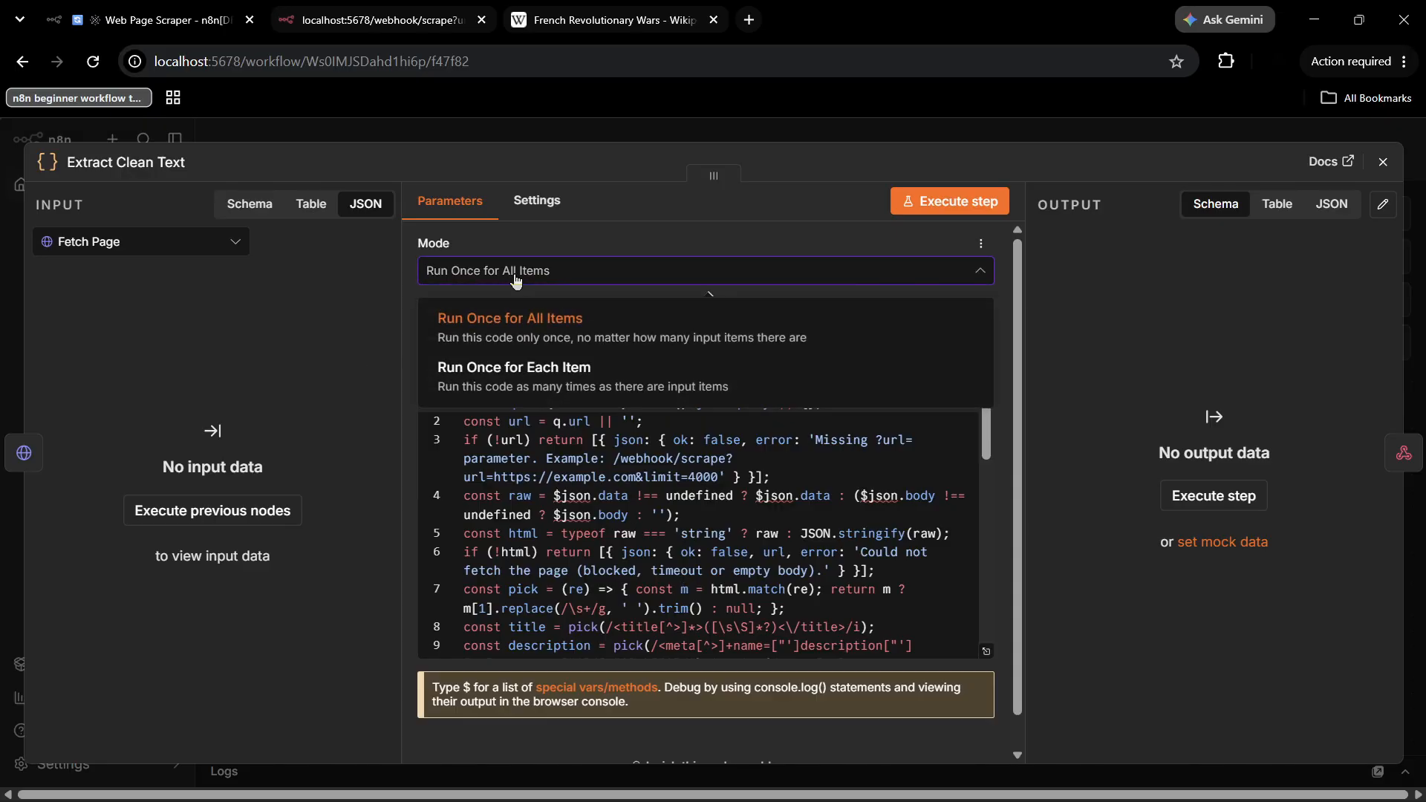
click(517, 279)
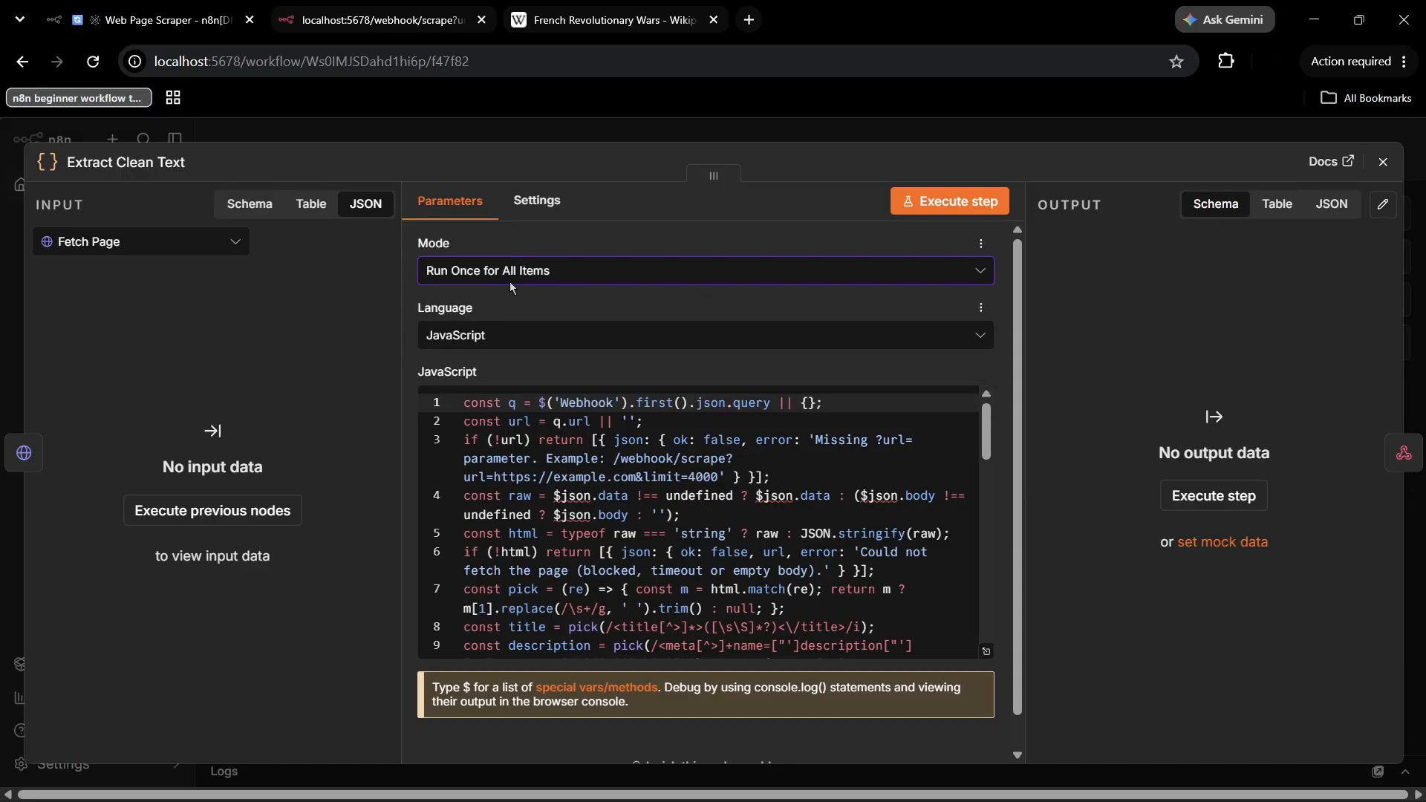
click(517, 282)
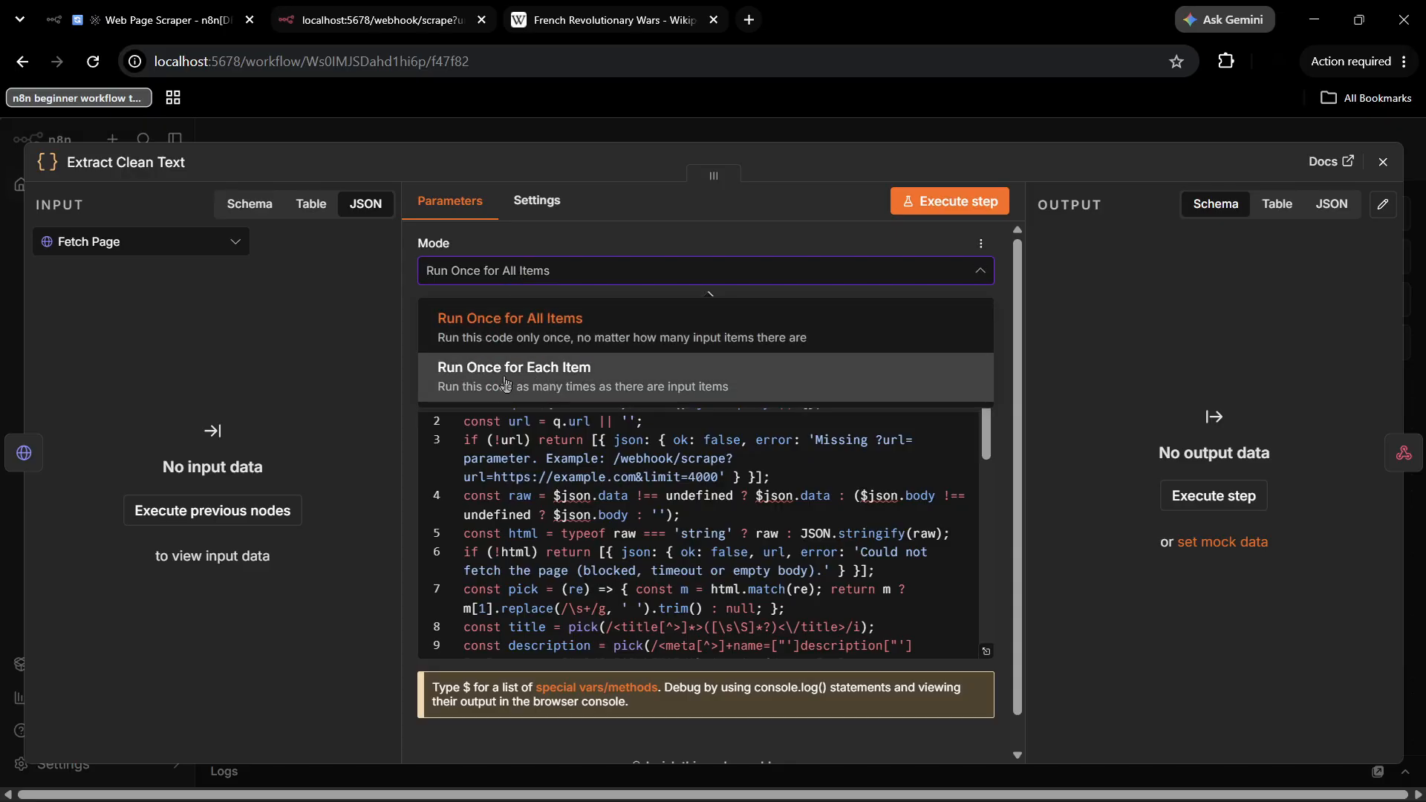
click(512, 341)
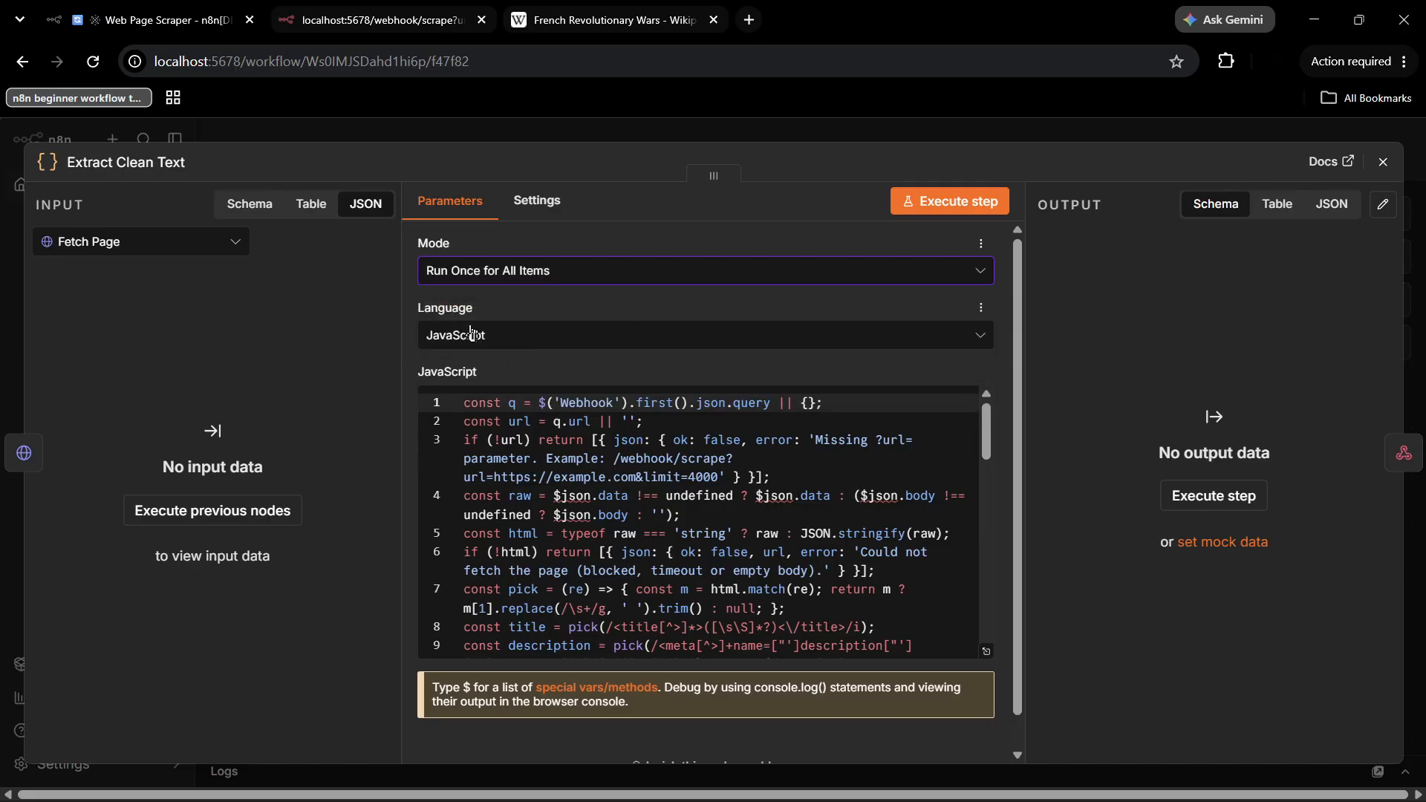
click(487, 345)
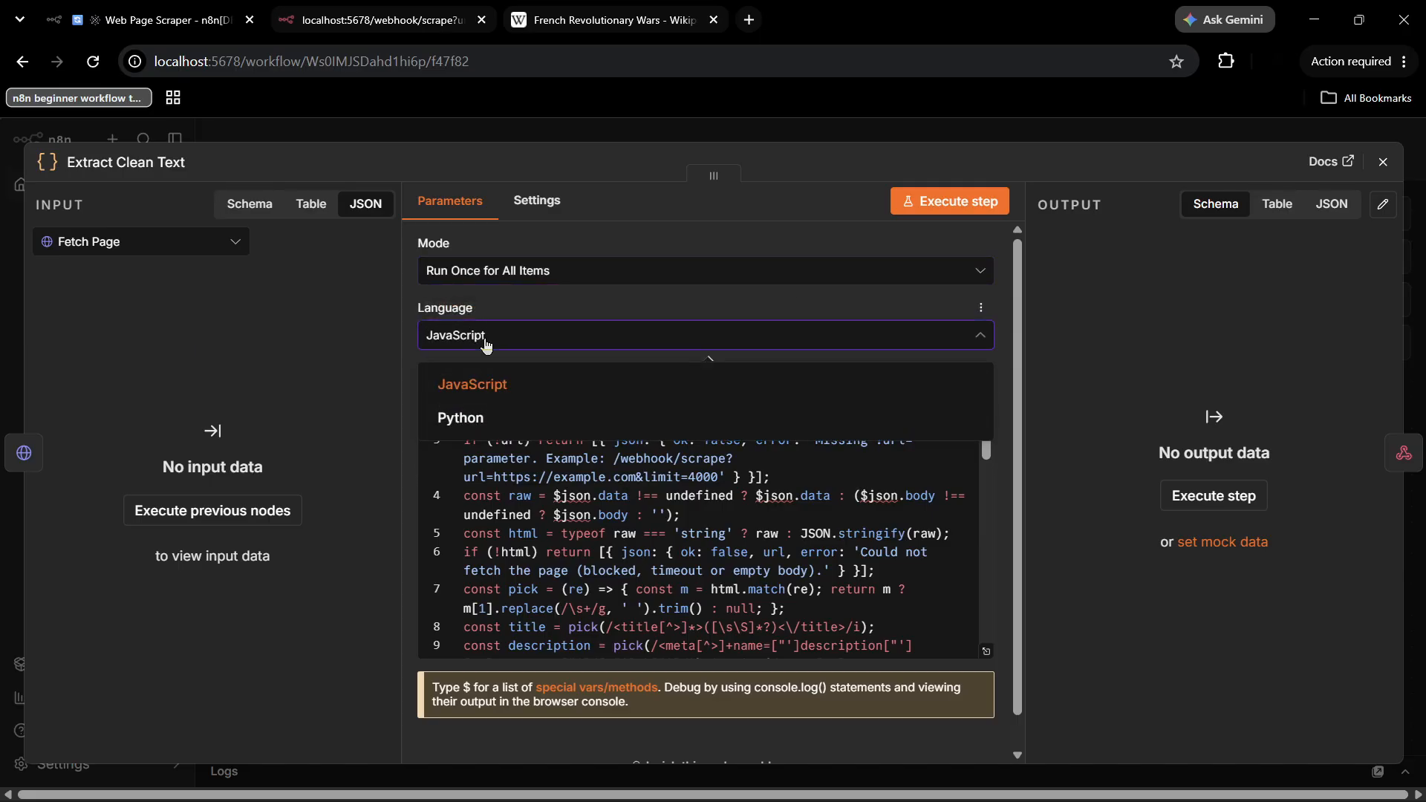
click(485, 344)
click(1384, 162)
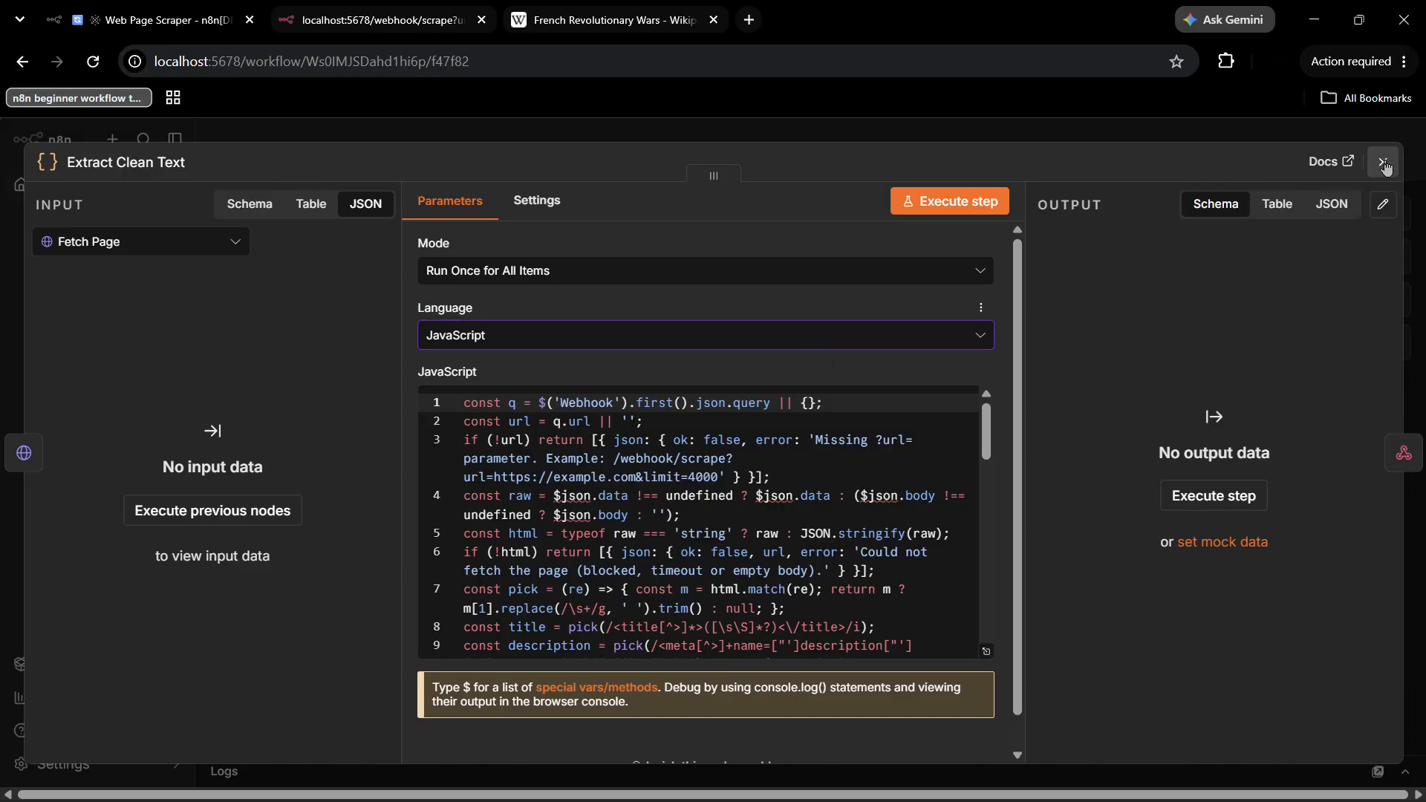
Review the Send Response node's Respond With setting and Response Body expression, and close the node.
click(1141, 490)
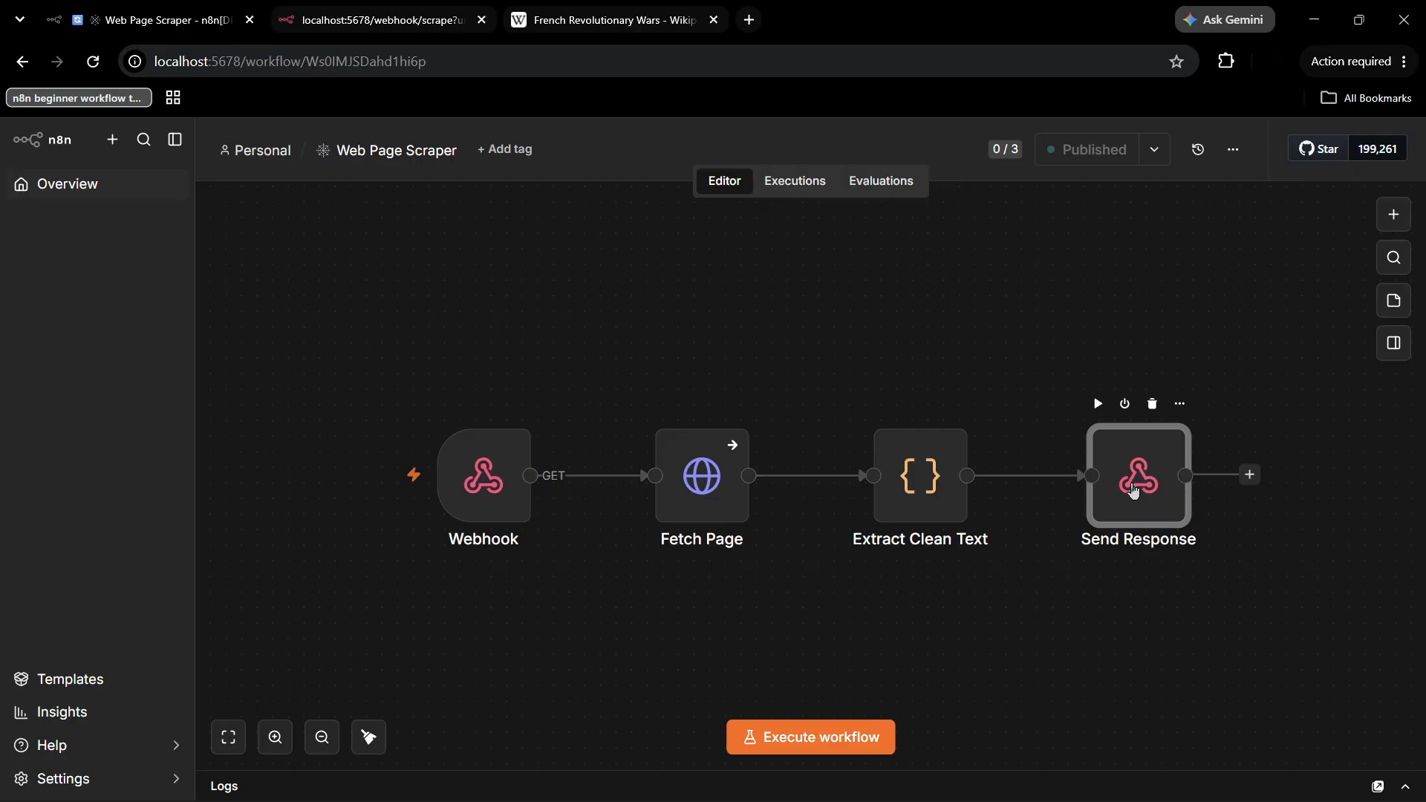
double_click(1134, 491)
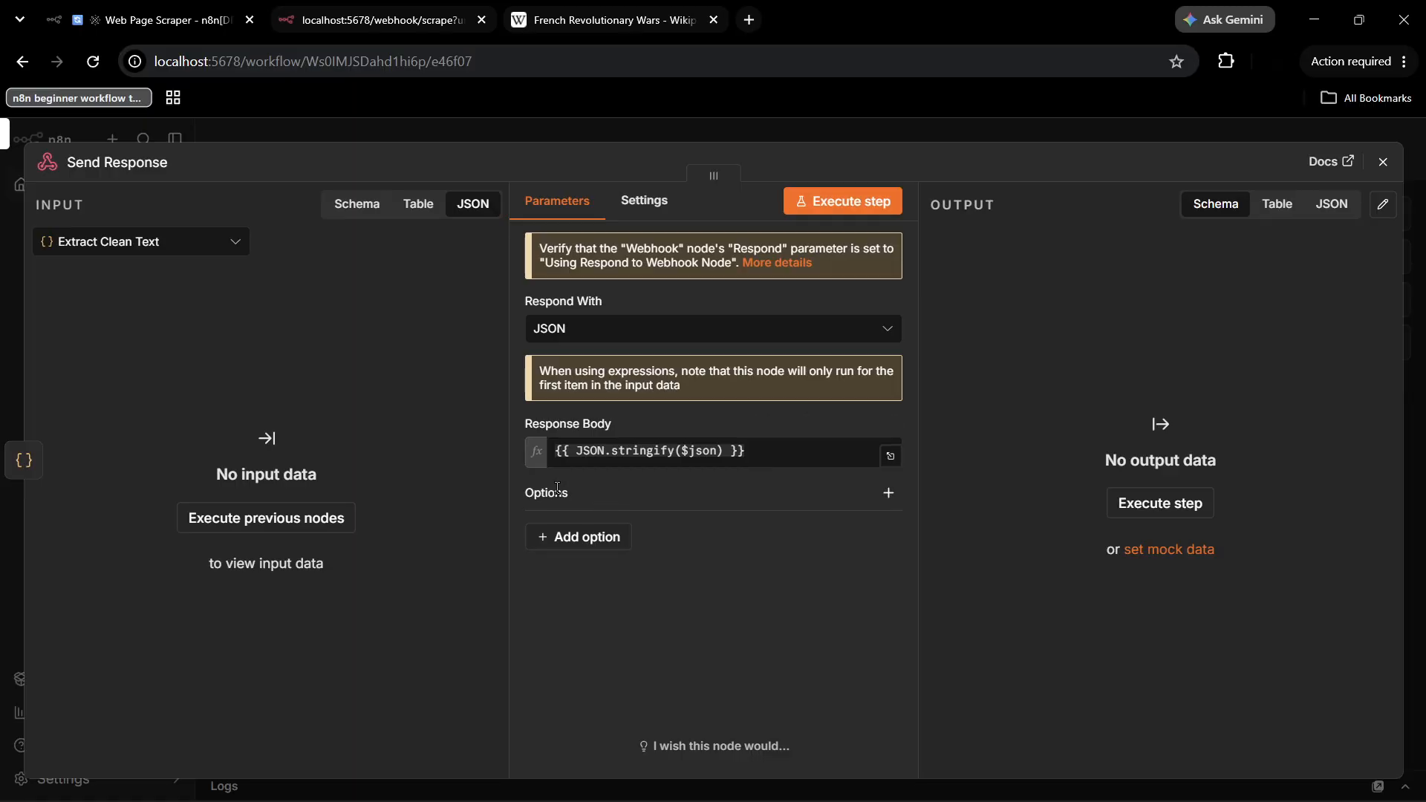
click(1384, 162)
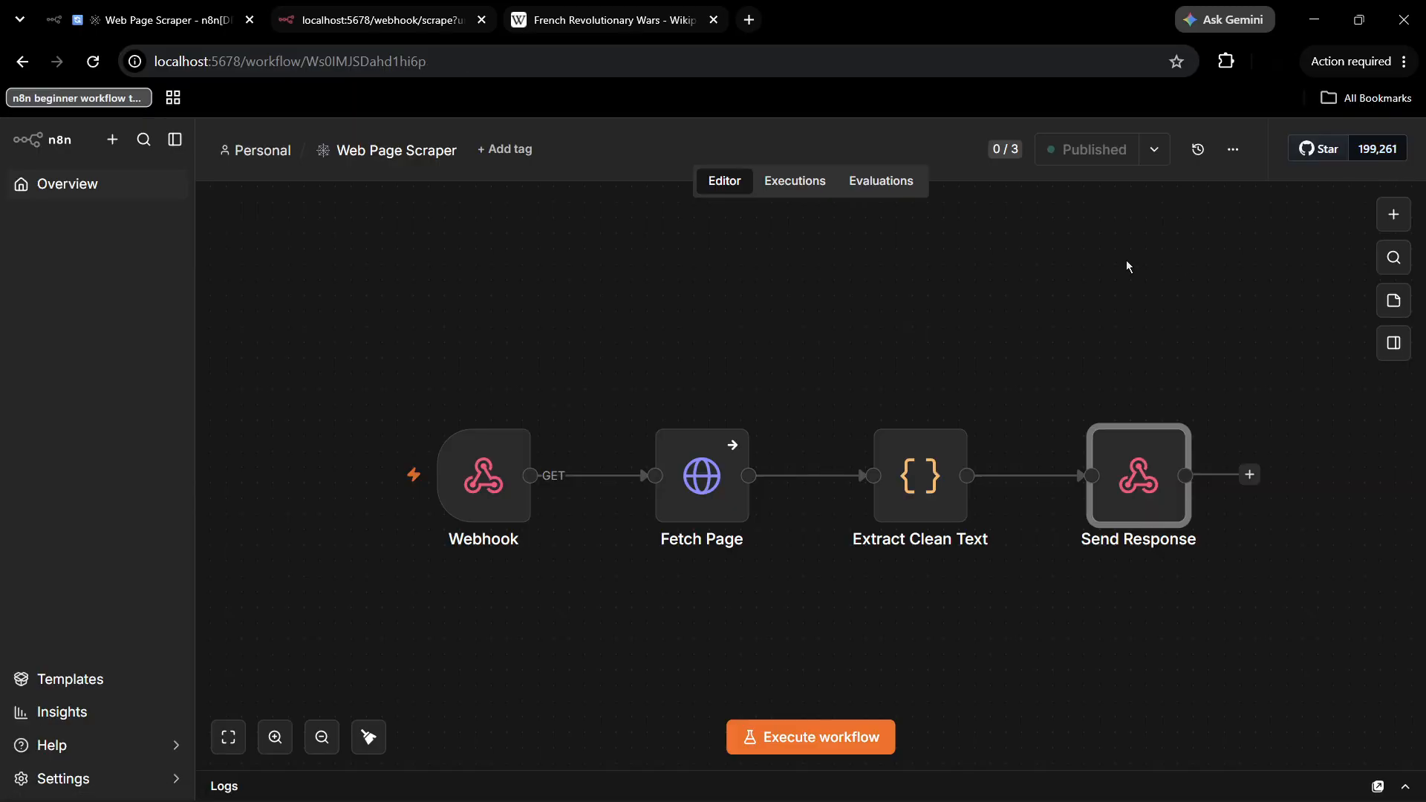
key(alt+Tab)
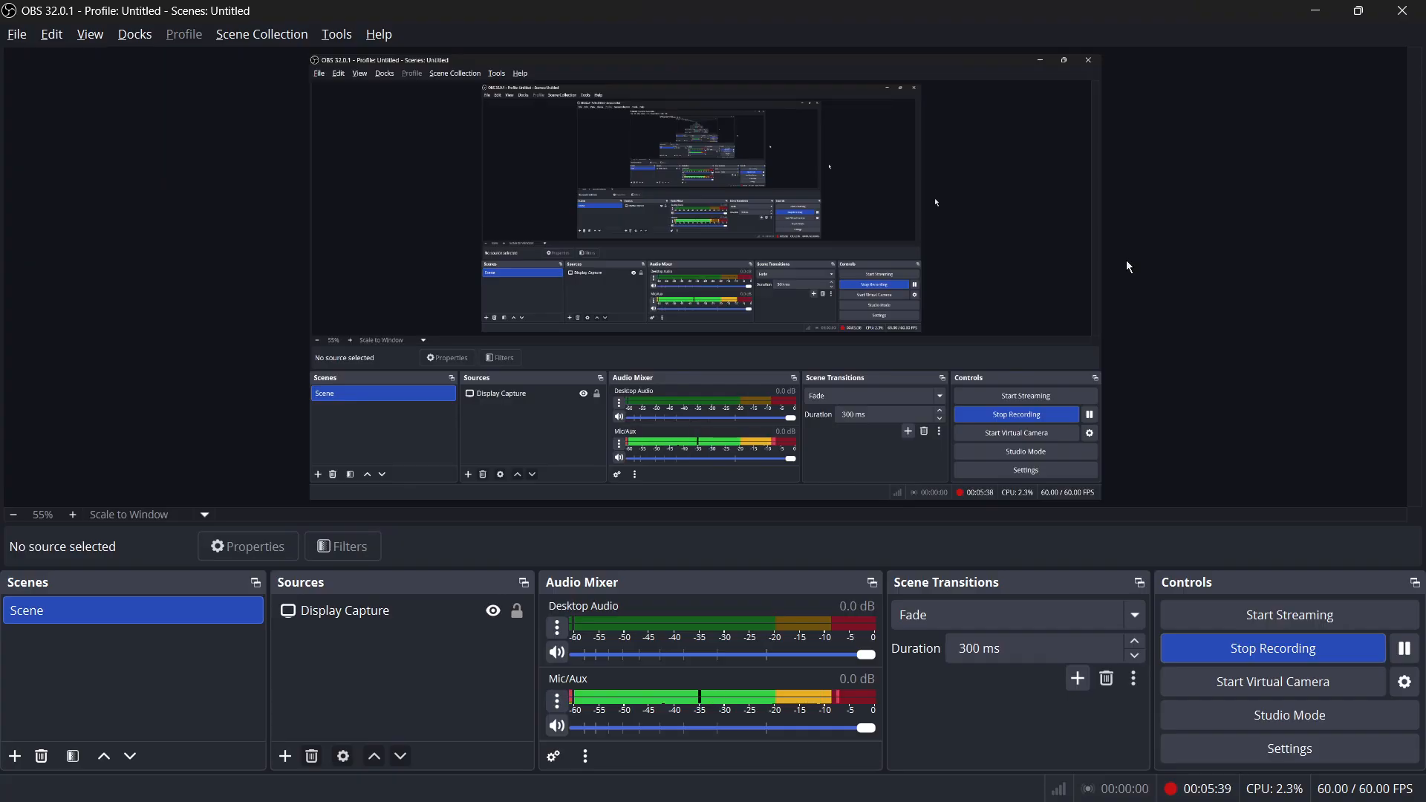